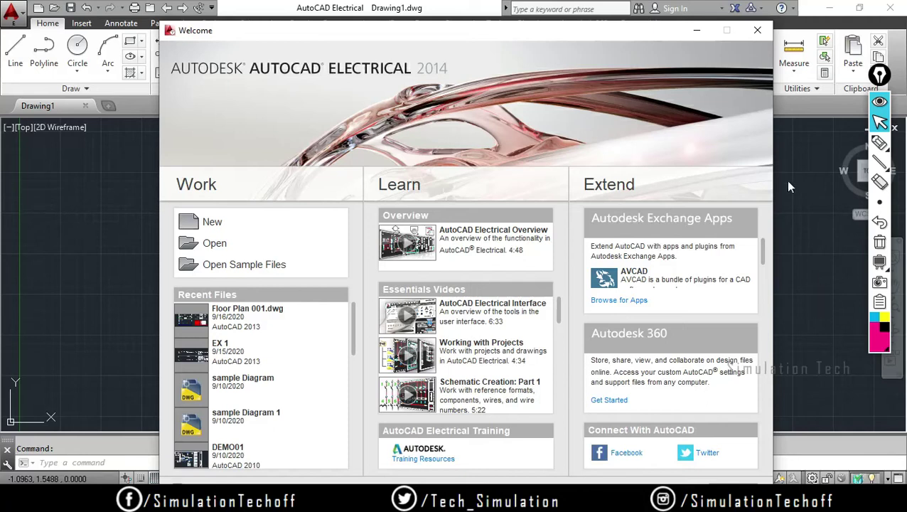
Move the Welcome window aside and close it so the empty Drawing1 workspace shows
{"action": "left_click_drag", "start_coordinate": [473, 31], "coordinate": [442, 24]}
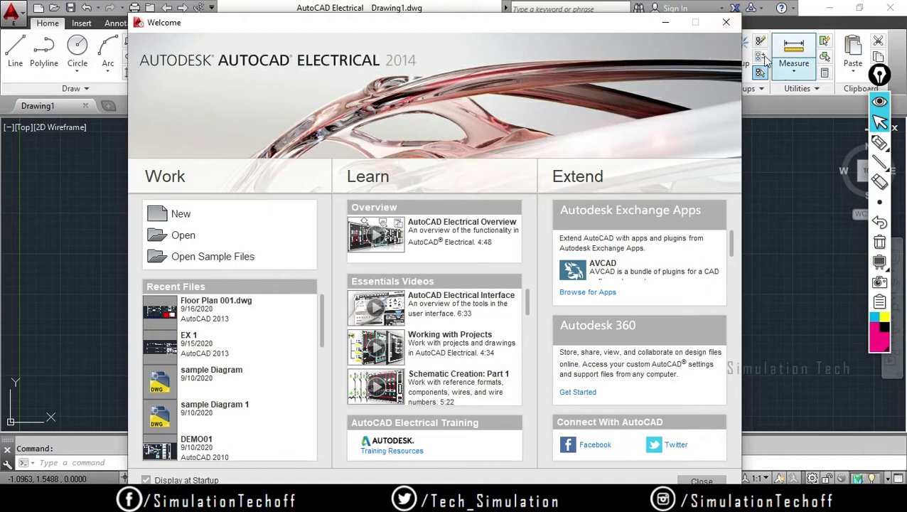
{"action": "left_click", "coordinate": [720, 26]}
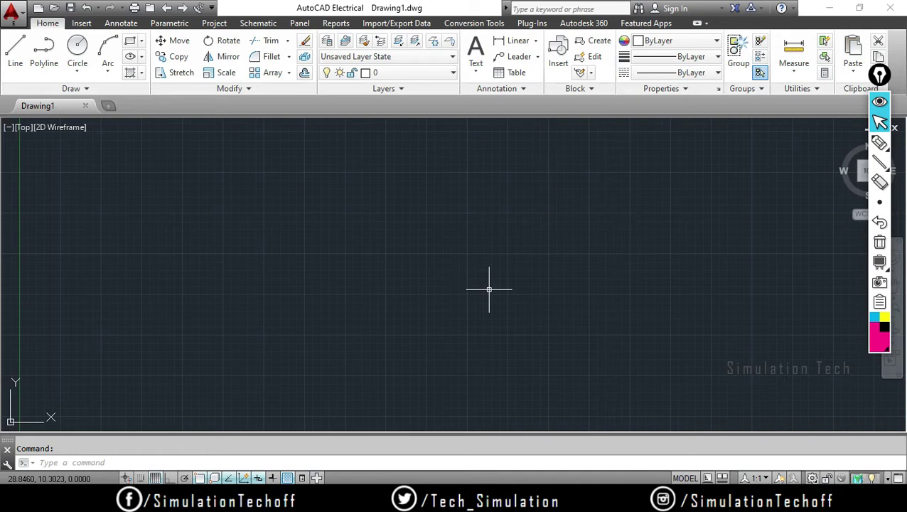
Underline the Quick Access Toolbar with a magenta highlighter stroke
{"action": "left_click", "coordinate": [879, 142]}
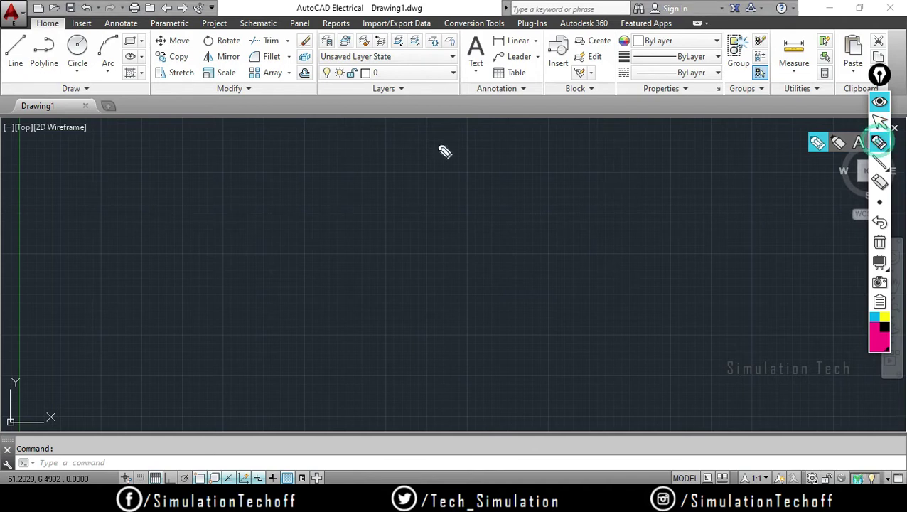
{"action": "left_click_drag", "start_coordinate": [12, 12], "coordinate": [234, 17]}
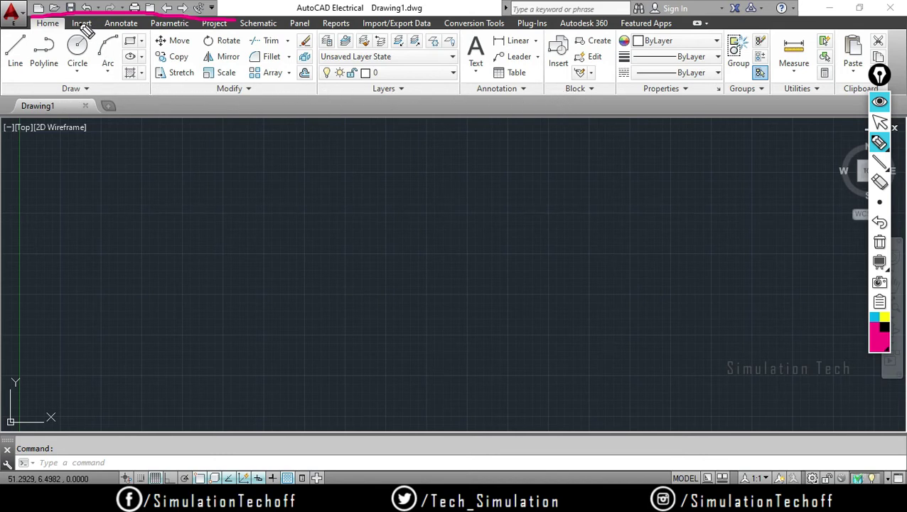
Clear the magenta mark, preview the Insert and Annotate ribbon tabs, then return to Home
{"action": "mouse_move", "coordinate": [879, 143]}
{"action": "left_click", "coordinate": [879, 122]}
{"action": "left_click", "coordinate": [880, 244]}
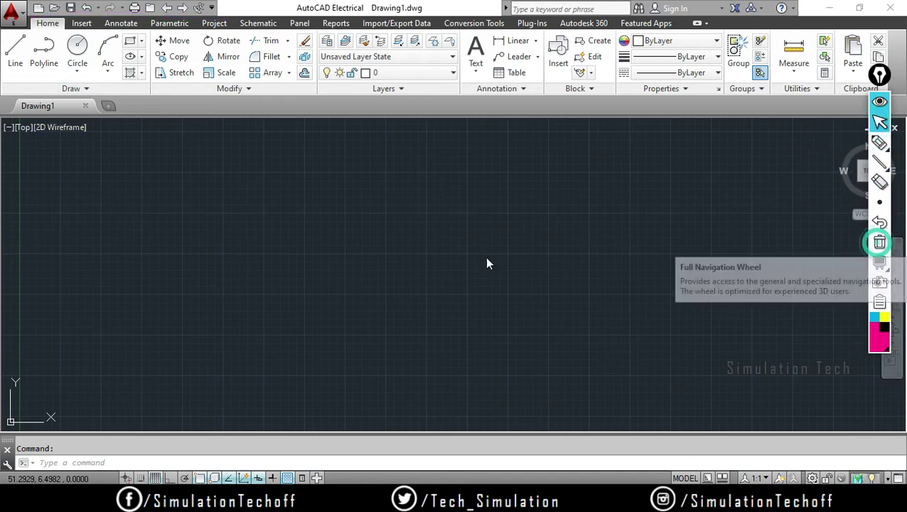
{"action": "left_click", "coordinate": [81, 25]}
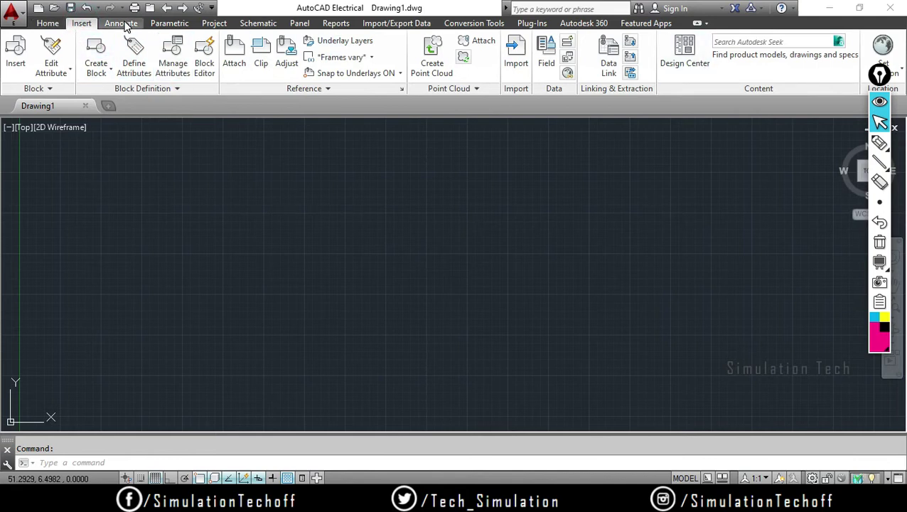
{"action": "left_click", "coordinate": [121, 24]}
{"action": "left_click", "coordinate": [47, 23]}
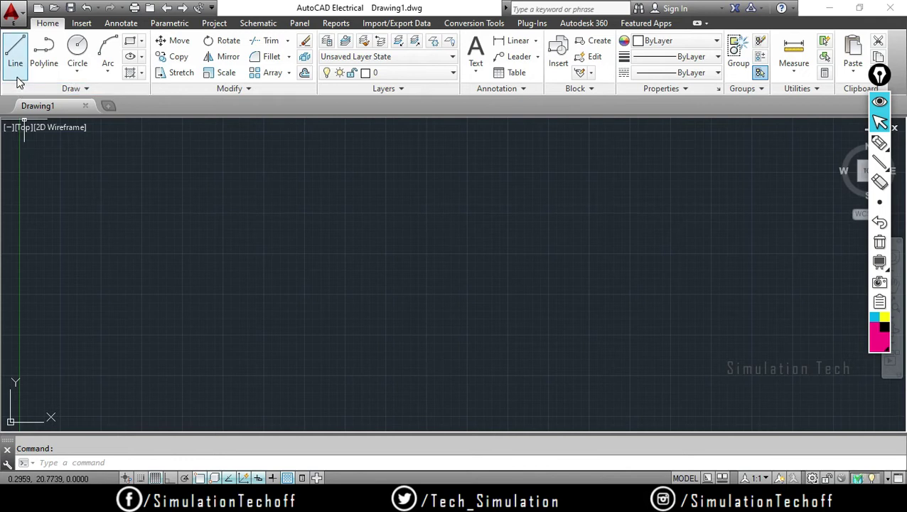
{"action": "left_click", "coordinate": [879, 143]}
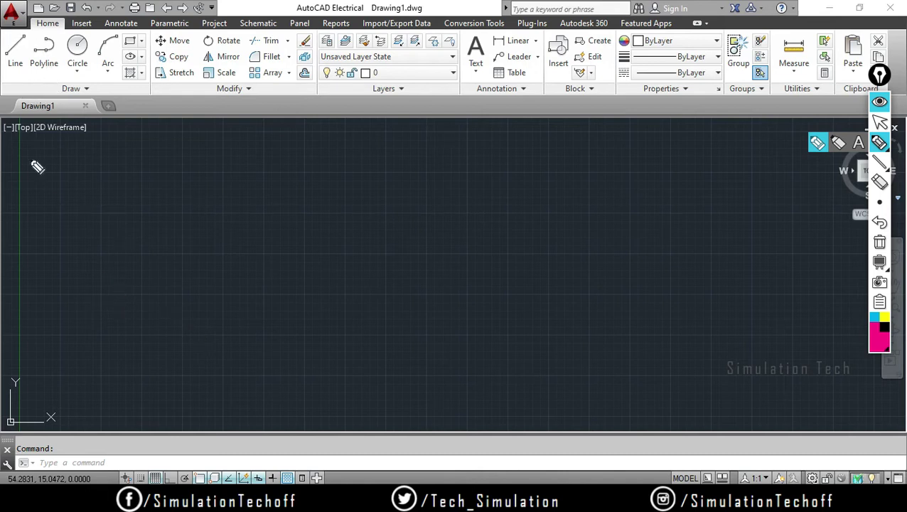
{"action": "mouse_move", "coordinate": [222, 288]}
{"action": "left_mouse_down"}
{"action": "mouse_move", "coordinate": [241, 275]}
{"action": "mouse_move", "coordinate": [211, 290]}
{"action": "left_mouse_up"}
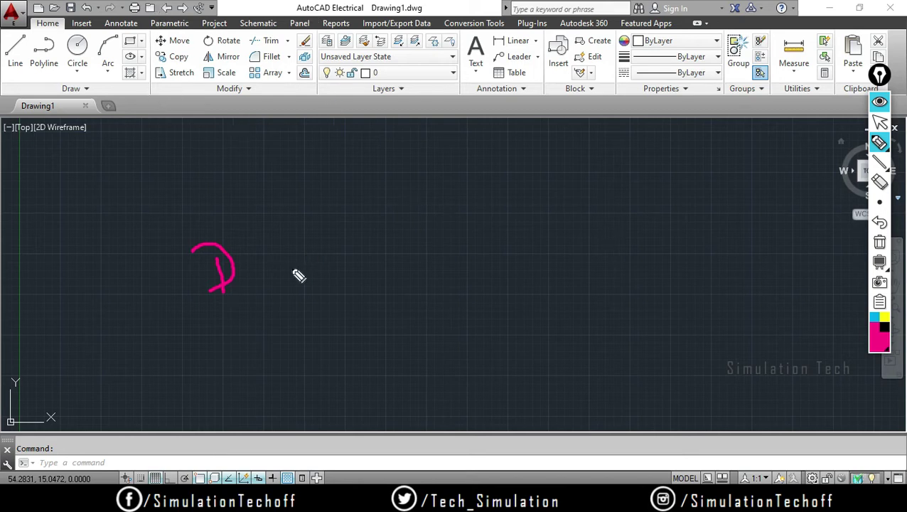
{"action": "left_click", "coordinate": [880, 241]}
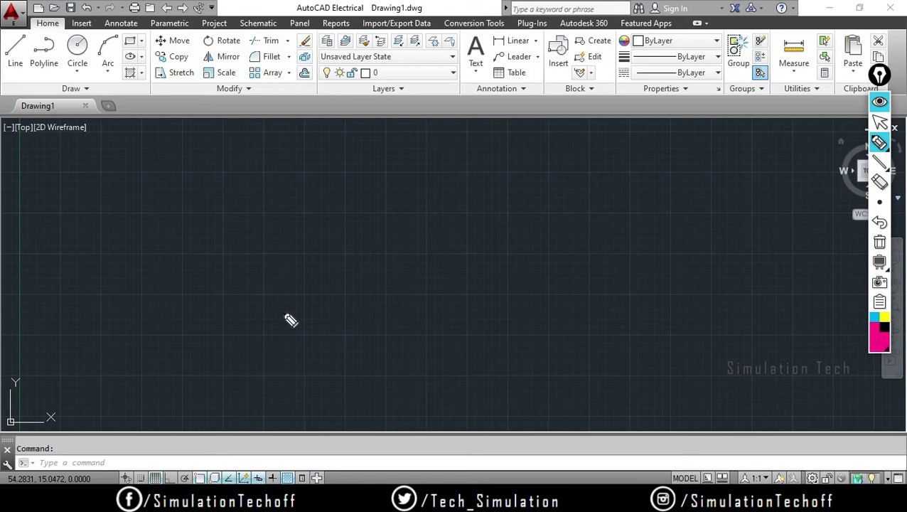
{"action": "left_click_drag", "start_coordinate": [280, 268], "coordinate": [315, 290]}
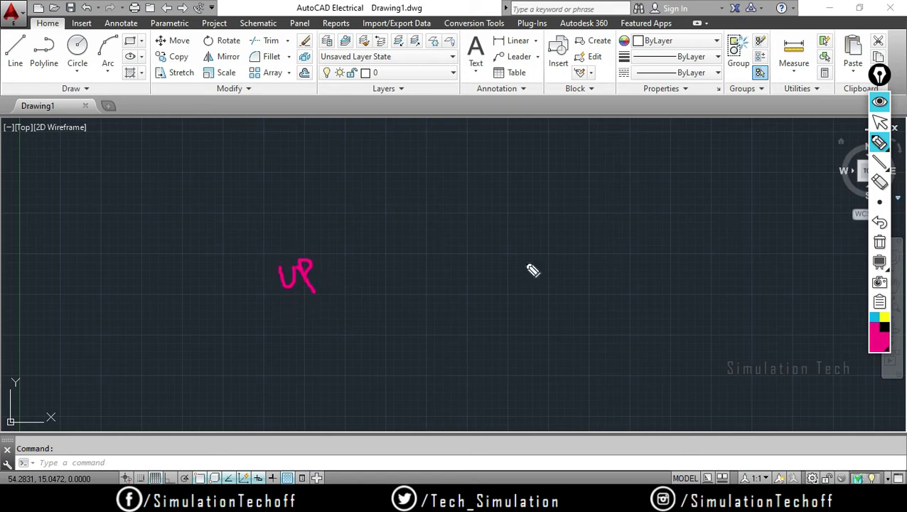
{"action": "left_click", "coordinate": [880, 242]}
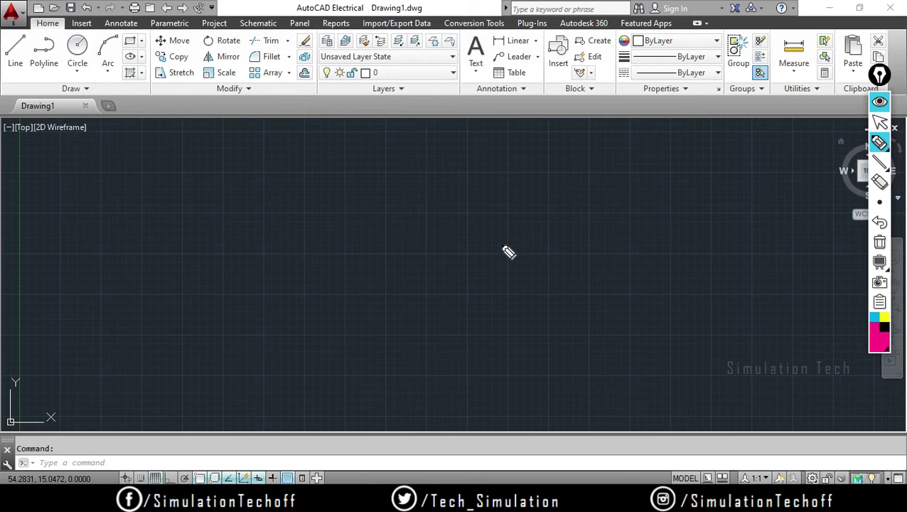
{"action": "mouse_move", "coordinate": [142, 14]}
{"action": "left_mouse_down"}
{"action": "mouse_move", "coordinate": [165, 31]}
{"action": "mouse_move", "coordinate": [196, 28]}
{"action": "mouse_move", "coordinate": [179, 11]}
{"action": "mouse_move", "coordinate": [134, 19]}
{"action": "mouse_move", "coordinate": [132, 31]}
{"action": "left_mouse_up"}
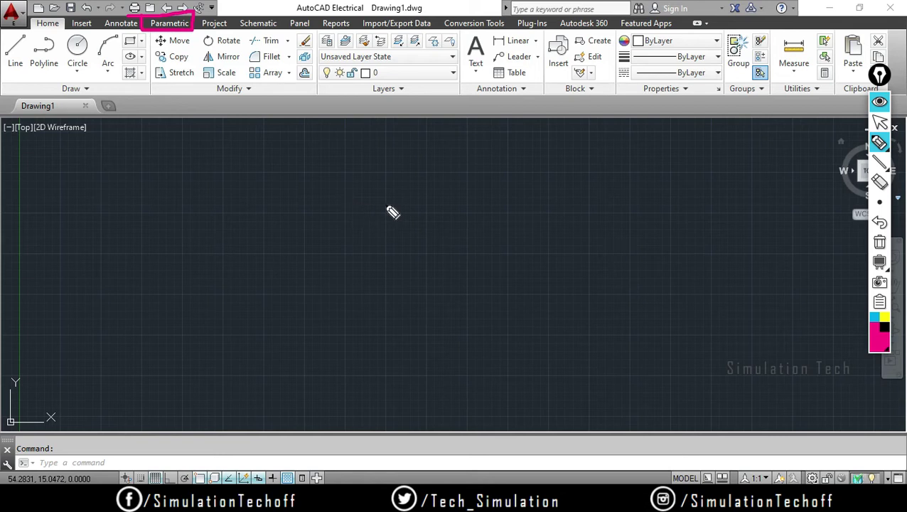
{"action": "left_click", "coordinate": [880, 244]}
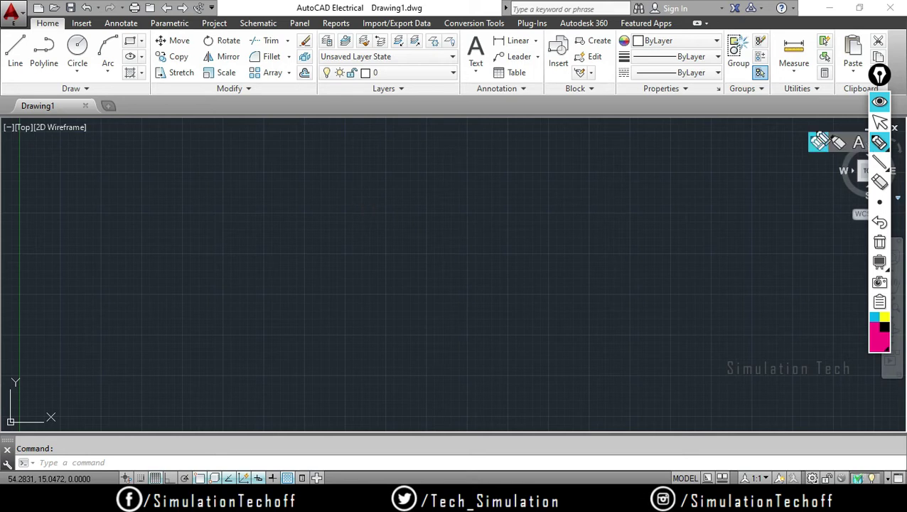
{"action": "left_click", "coordinate": [880, 142]}
{"action": "left_click_drag", "start_coordinate": [637, 103], "coordinate": [693, 100]}
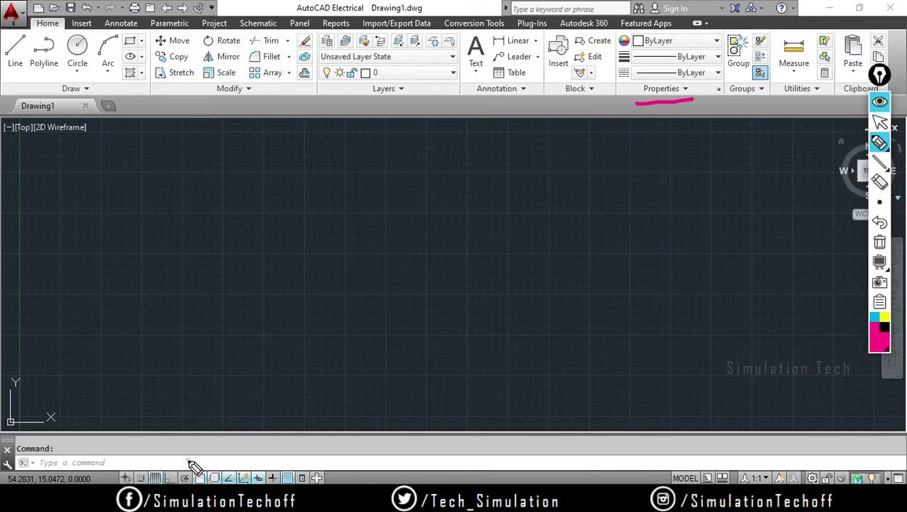
{"action": "left_click_drag", "start_coordinate": [187, 457], "coordinate": [213, 449]}
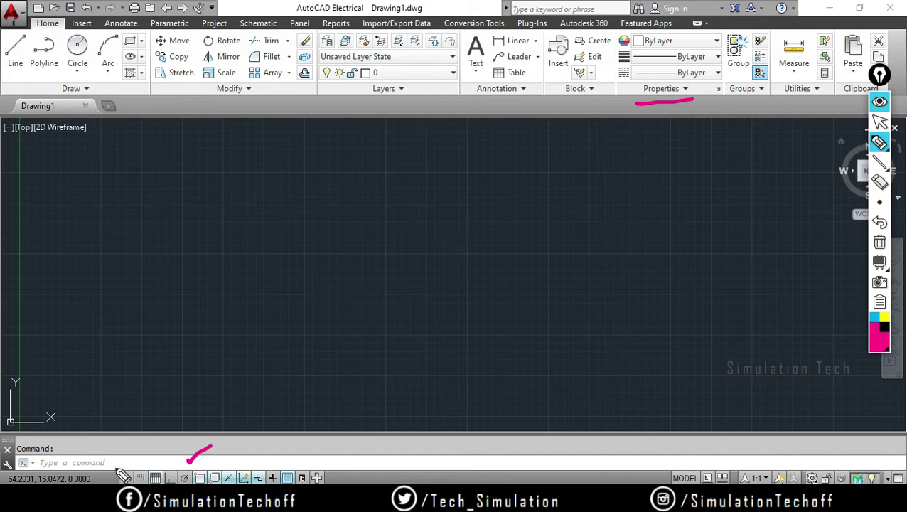
{"action": "left_click_drag", "start_coordinate": [117, 468], "coordinate": [99, 483]}
{"action": "left_click_drag", "start_coordinate": [318, 460], "coordinate": [339, 483]}
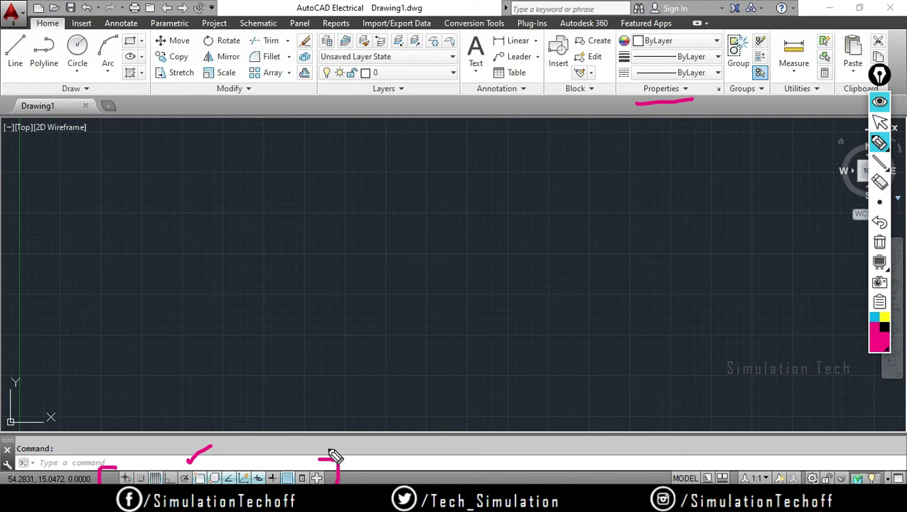
{"action": "left_click", "coordinate": [880, 240]}
{"action": "left_click", "coordinate": [879, 122]}
{"action": "left_click", "coordinate": [568, 190]}
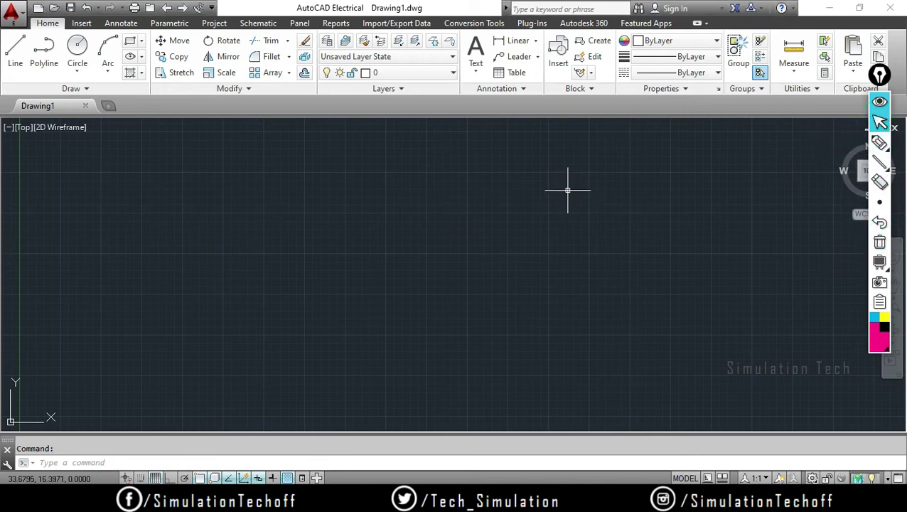
Toggle Ortho mode on with F8, then off again
{"action": "key", "text": "F8"}
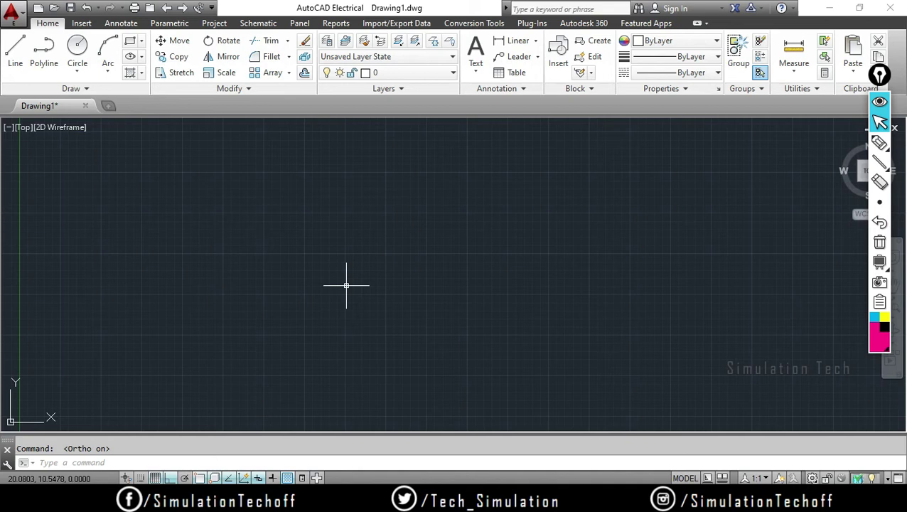
{"action": "key", "text": "F8"}
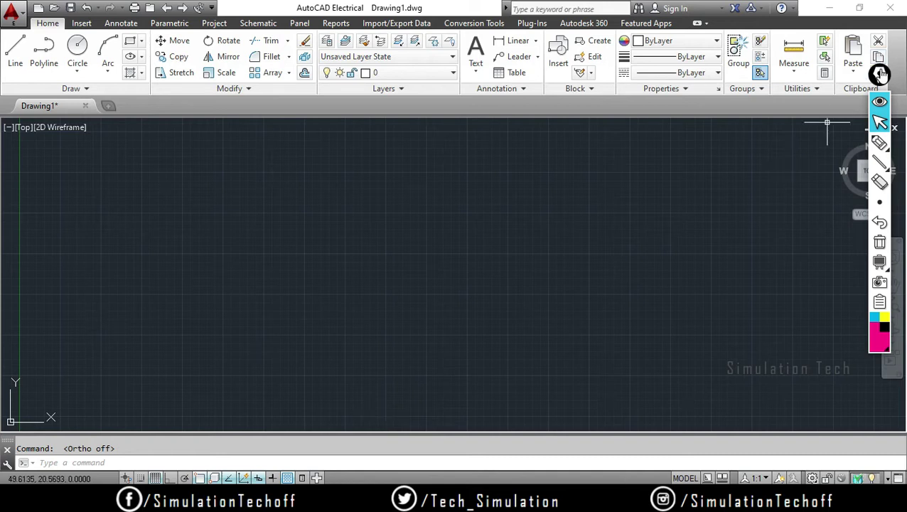
{"action": "left_click_drag", "start_coordinate": [879, 74], "coordinate": [150, 137]}
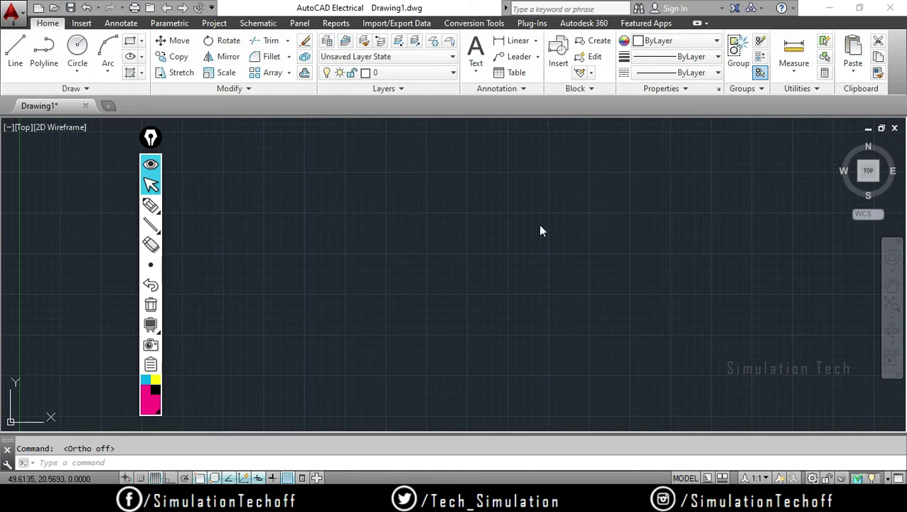
Move the annotation toolbar aside and switch to the browser's '2 point perspective' image results
{"action": "left_click", "coordinate": [151, 184]}
{"action": "left_click_drag", "start_coordinate": [149, 136], "coordinate": [285, 158]}
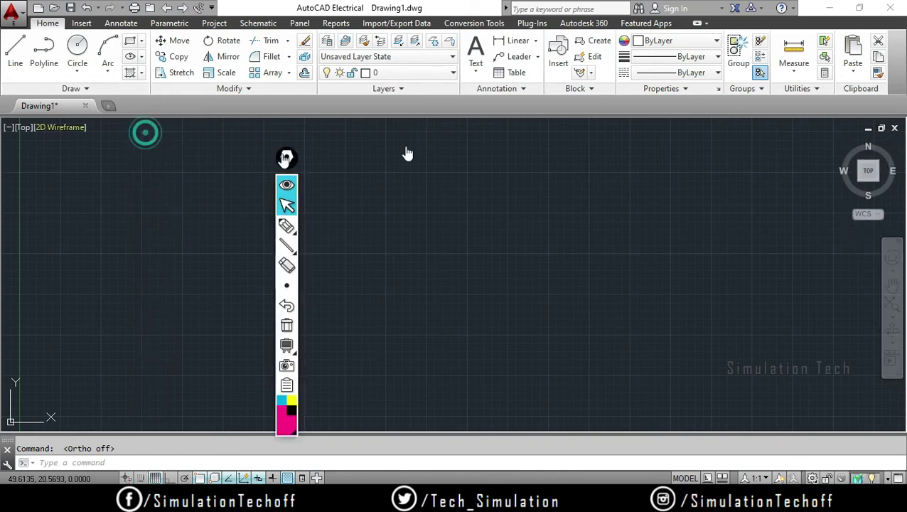
{"action": "left_click_drag", "start_coordinate": [407, 154], "coordinate": [898, 158]}
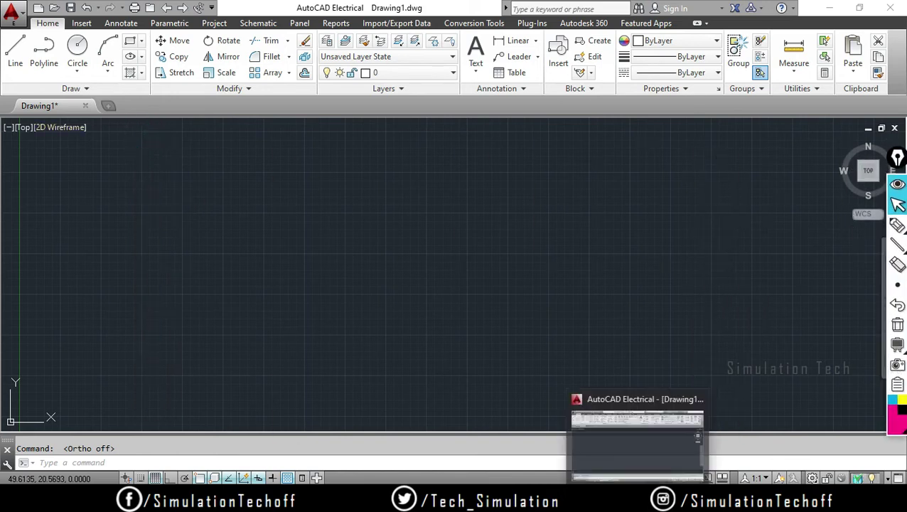
{"action": "left_click", "coordinate": [640, 498]}
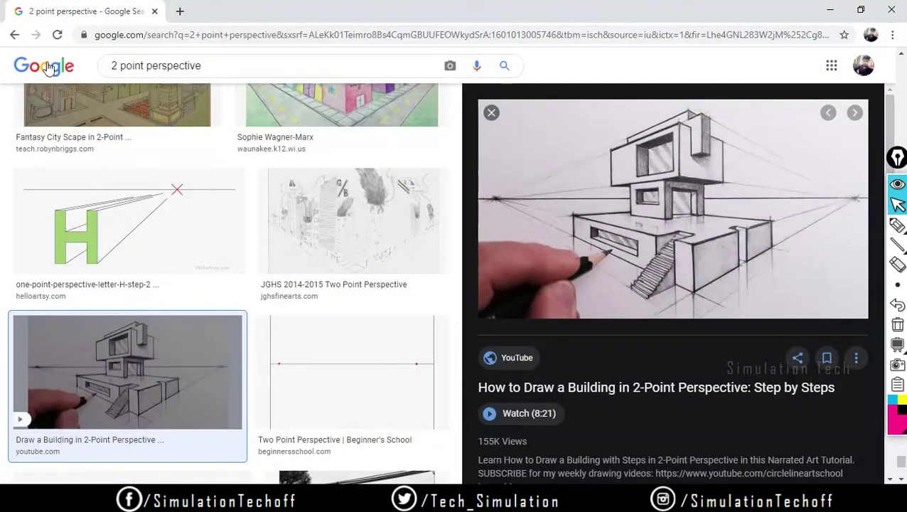
Minimize the PowerPoint deck and the Chrome window to get back to the blank drawing
{"action": "key", "text": "alt+Tab"}
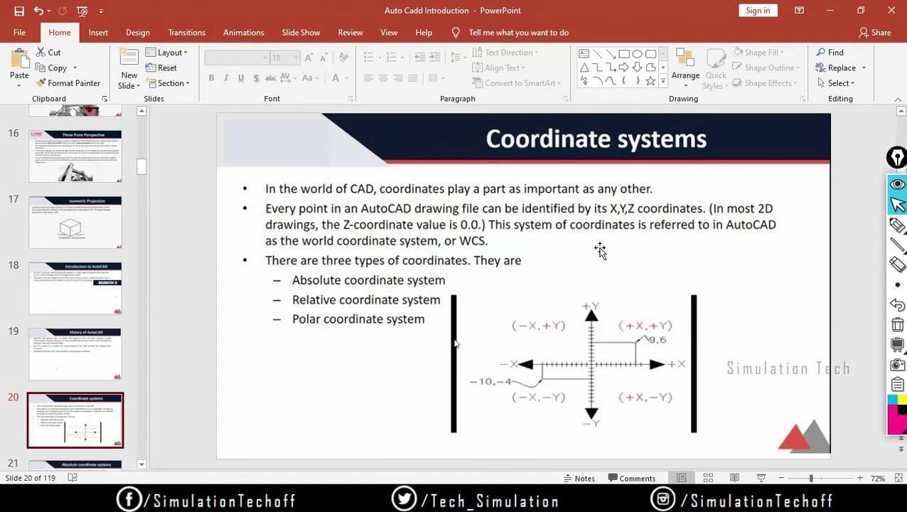
{"action": "left_click", "coordinate": [829, 10]}
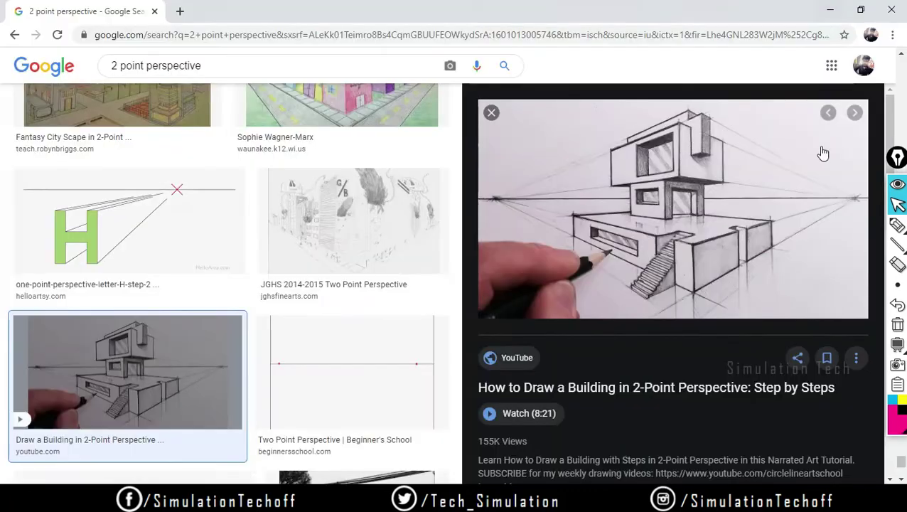
{"action": "left_click", "coordinate": [830, 10]}
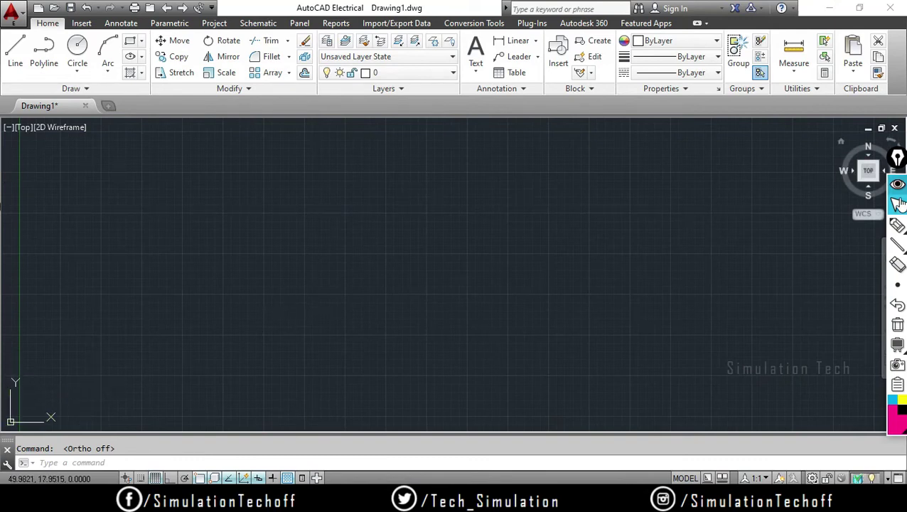
Draw three magenta axis lines from one junction using the screen-annotation line pen
{"action": "left_click_drag", "start_coordinate": [897, 157], "coordinate": [756, 132]}
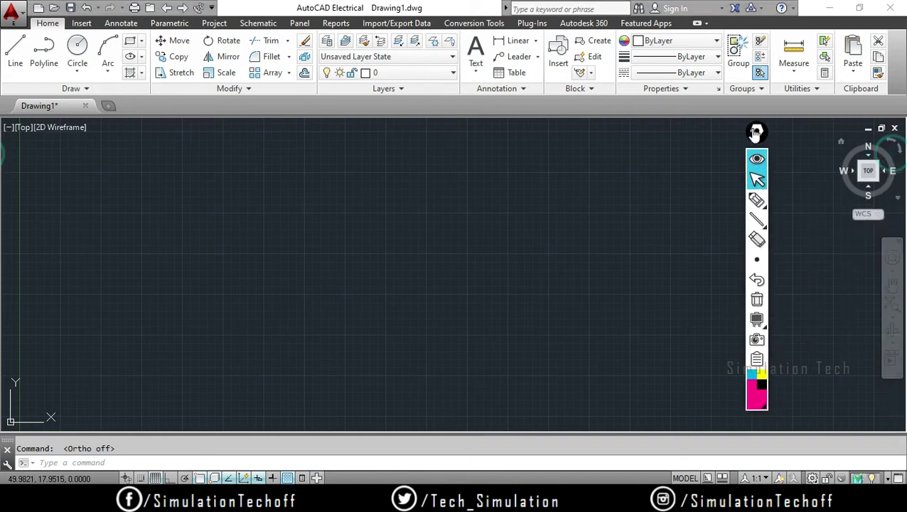
{"action": "left_click", "coordinate": [757, 221]}
{"action": "mouse_move", "coordinate": [425, 175]}
{"action": "left_mouse_down"}
{"action": "mouse_move", "coordinate": [417, 286]}
{"action": "mouse_move", "coordinate": [544, 295]}
{"action": "left_mouse_up"}
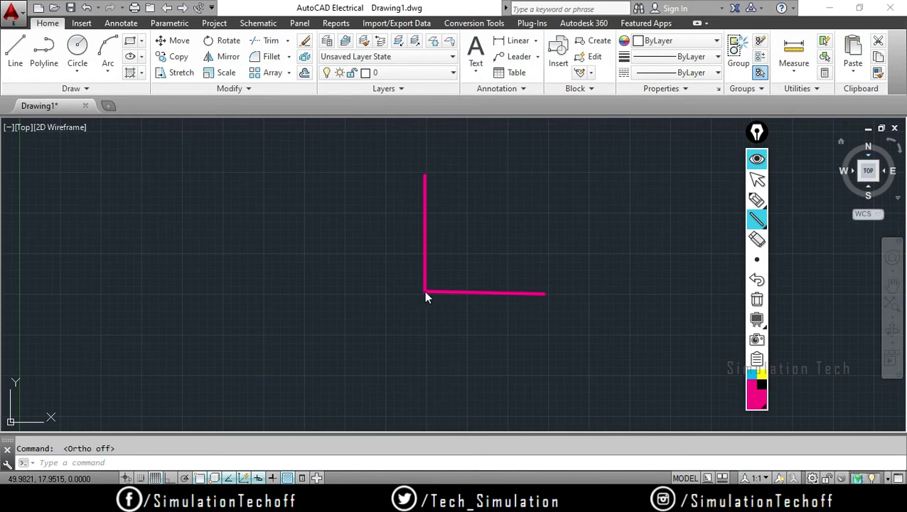
{"action": "left_click_drag", "start_coordinate": [381, 316], "coordinate": [358, 337]}
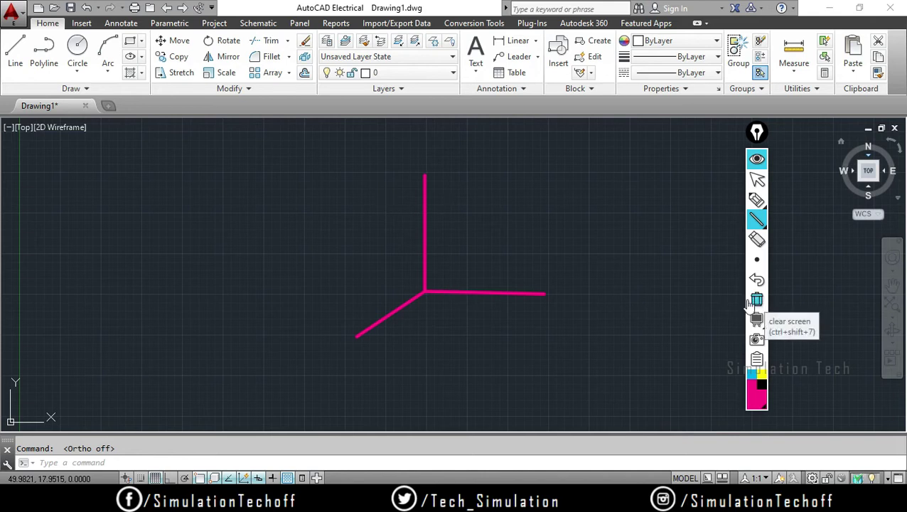
{"action": "left_click", "coordinate": [757, 200]}
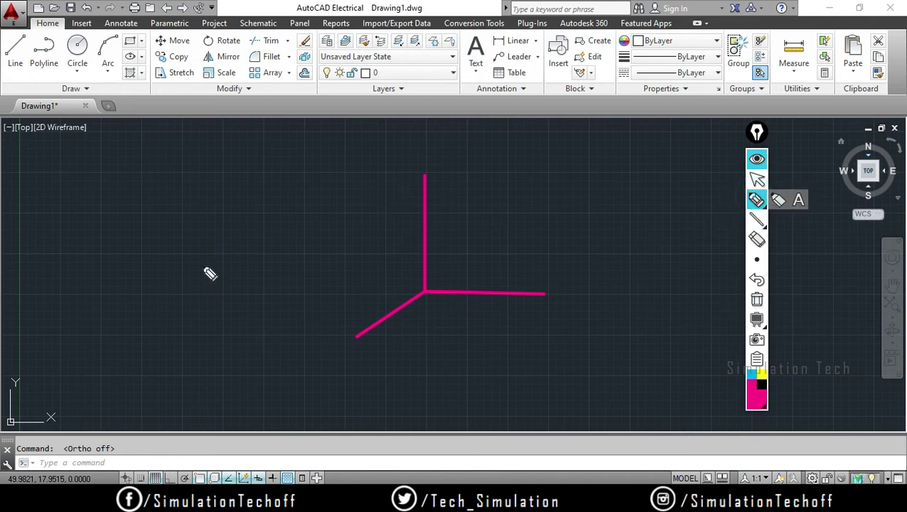
Handwrite magenta 'WCS' and 'UCS' labels beside the axes, with arrows and check marks
{"action": "left_click_drag", "start_coordinate": [173, 237], "coordinate": [199, 235]}
{"action": "mouse_move", "coordinate": [222, 265]}
{"action": "left_mouse_down"}
{"action": "mouse_move", "coordinate": [229, 236]}
{"action": "mouse_move", "coordinate": [264, 253]}
{"action": "left_mouse_up"}
{"action": "left_click_drag", "start_coordinate": [294, 220], "coordinate": [270, 252]}
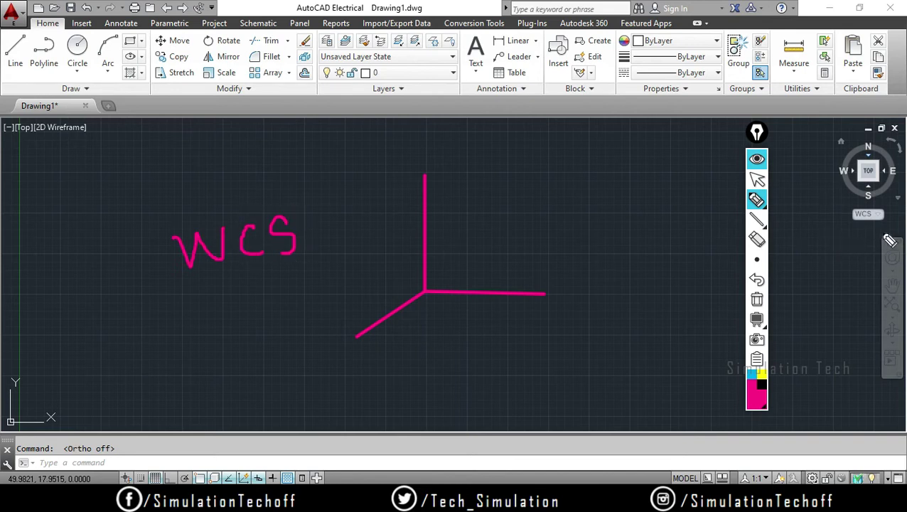
{"action": "mouse_move", "coordinate": [756, 260]}
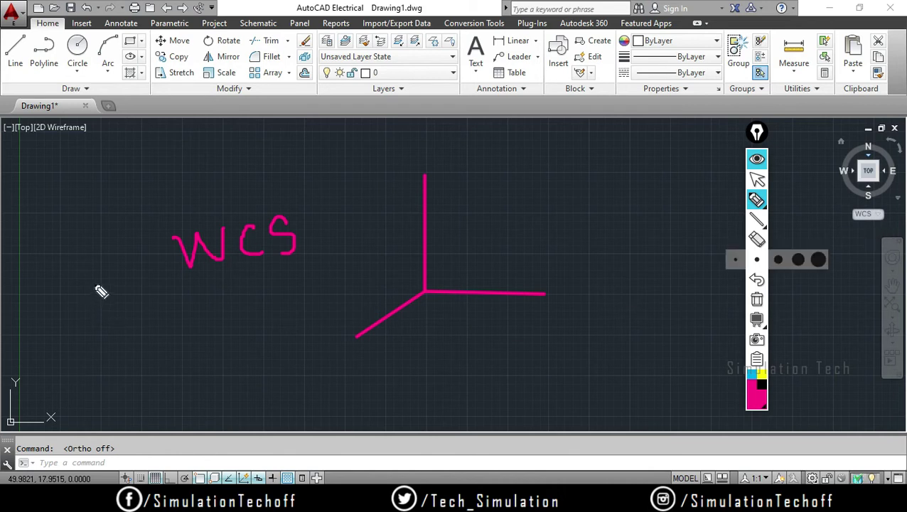
{"action": "mouse_move", "coordinate": [93, 282]}
{"action": "left_mouse_down"}
{"action": "mouse_move", "coordinate": [120, 276]}
{"action": "mouse_move", "coordinate": [128, 291]}
{"action": "left_mouse_up"}
{"action": "mouse_move", "coordinate": [111, 356]}
{"action": "left_mouse_down"}
{"action": "mouse_move", "coordinate": [167, 349]}
{"action": "mouse_move", "coordinate": [161, 358]}
{"action": "left_mouse_up"}
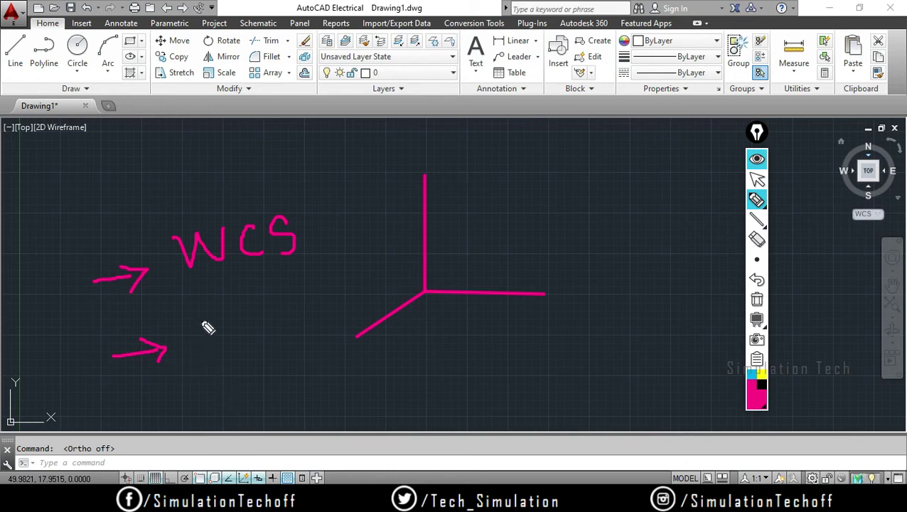
{"action": "mouse_move", "coordinate": [226, 355]}
{"action": "left_mouse_down"}
{"action": "mouse_move", "coordinate": [249, 327]}
{"action": "mouse_move", "coordinate": [302, 326]}
{"action": "left_mouse_up"}
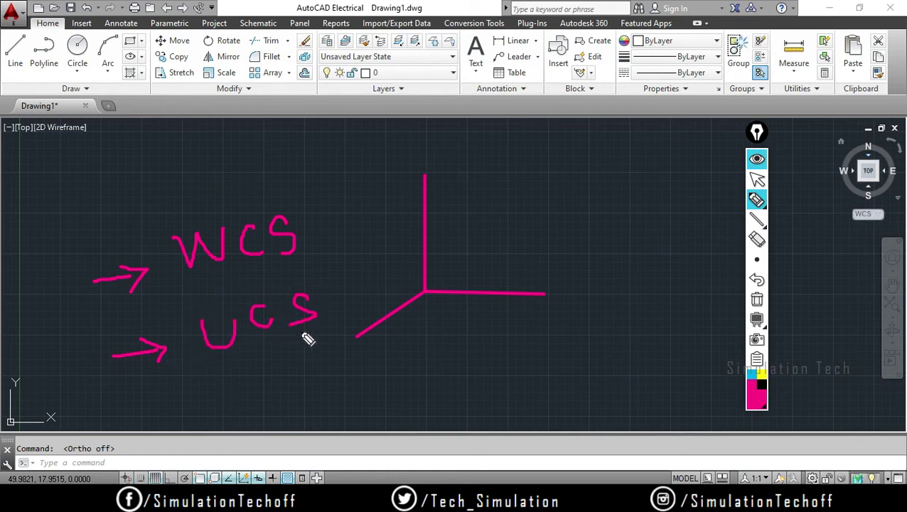
{"action": "left_click_drag", "start_coordinate": [315, 205], "coordinate": [341, 190]}
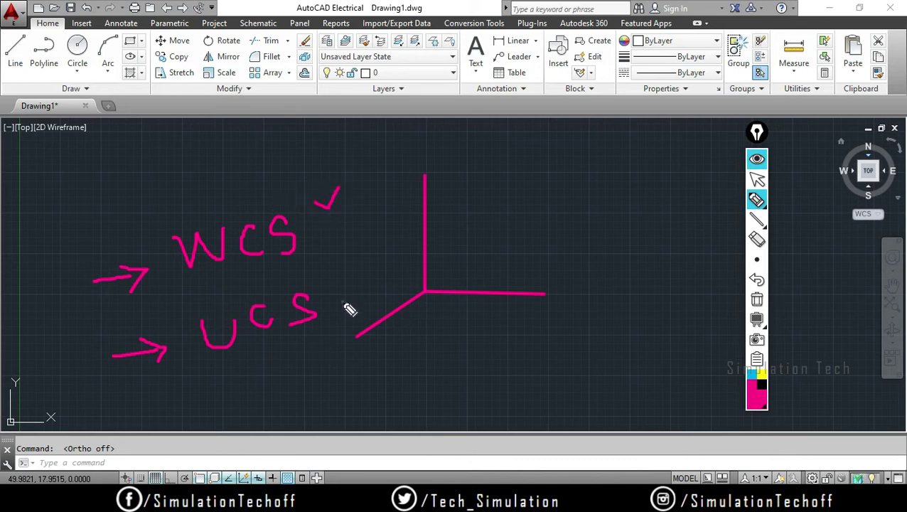
{"action": "left_click_drag", "start_coordinate": [342, 301], "coordinate": [366, 286]}
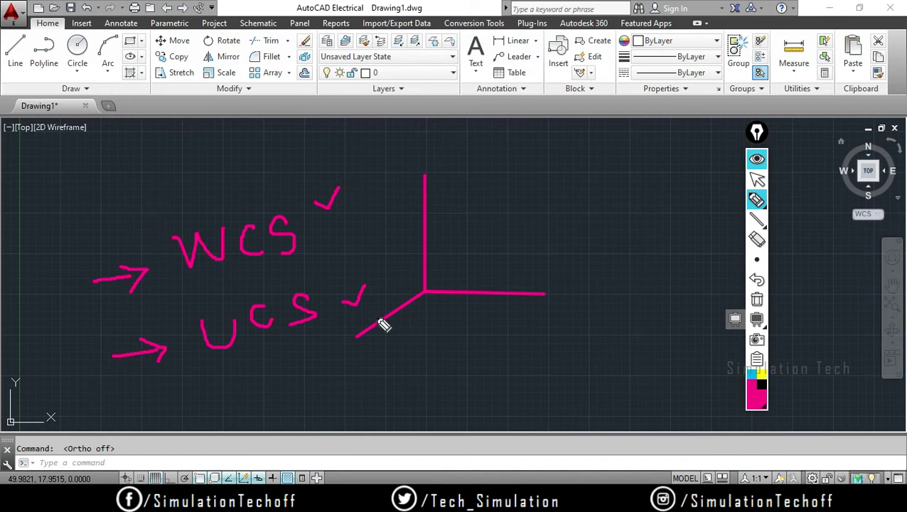
Clear all pen annotations, open and close the WCS list, and park the annotation toolbar in the corner
{"action": "left_click", "coordinate": [757, 299]}
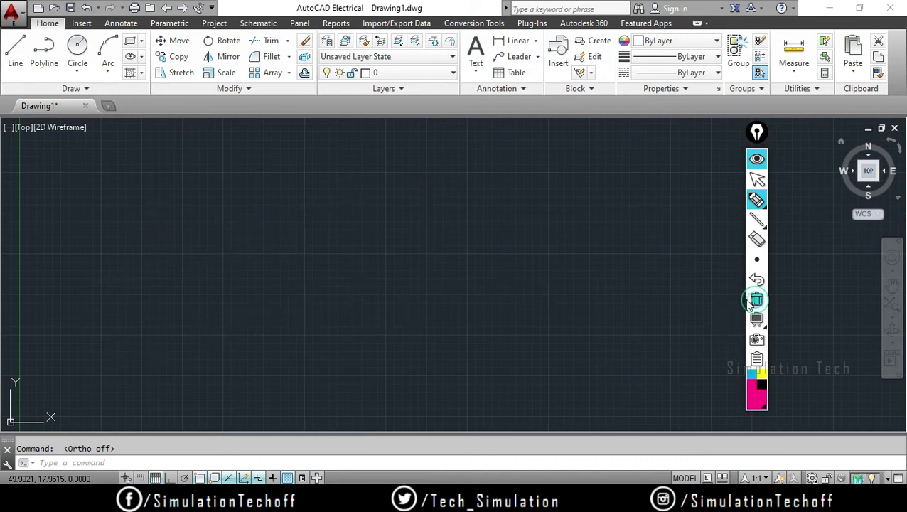
{"action": "left_click", "coordinate": [757, 180]}
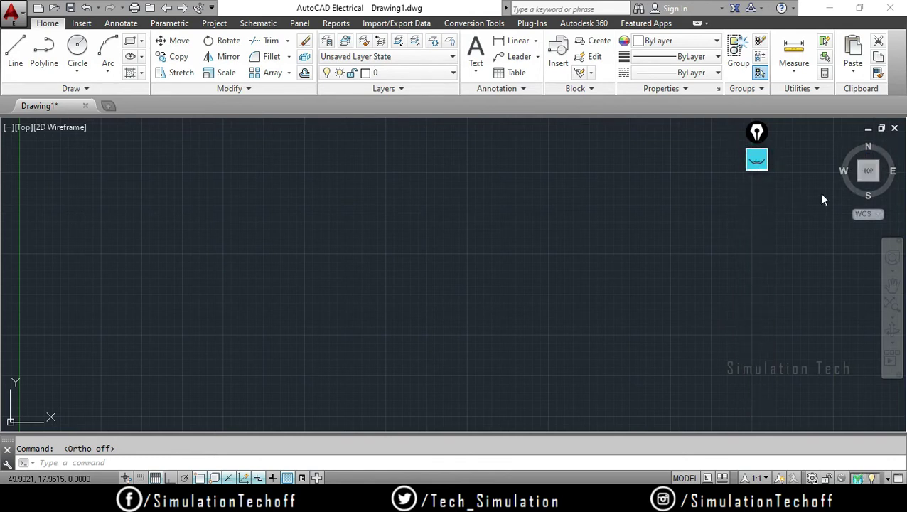
{"action": "left_click", "coordinate": [866, 216]}
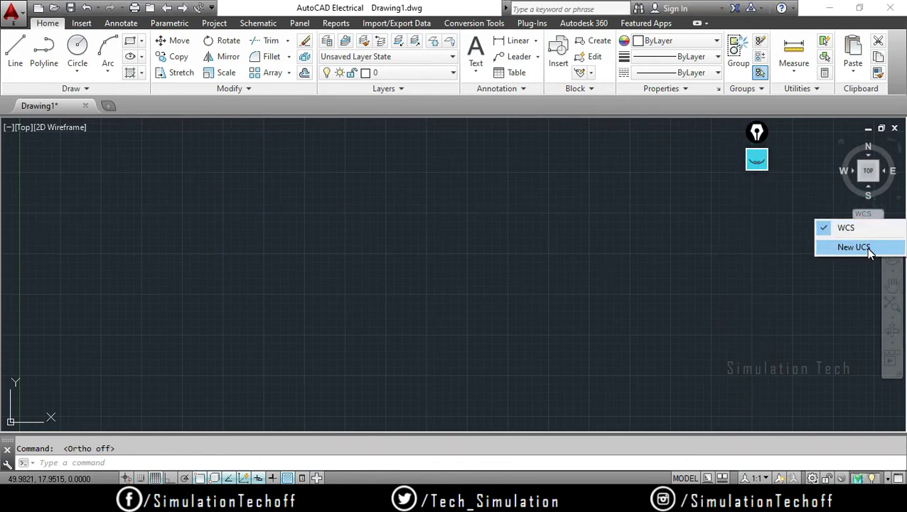
{"action": "left_click", "coordinate": [668, 255]}
{"action": "left_click_drag", "start_coordinate": [757, 132], "coordinate": [890, 52]}
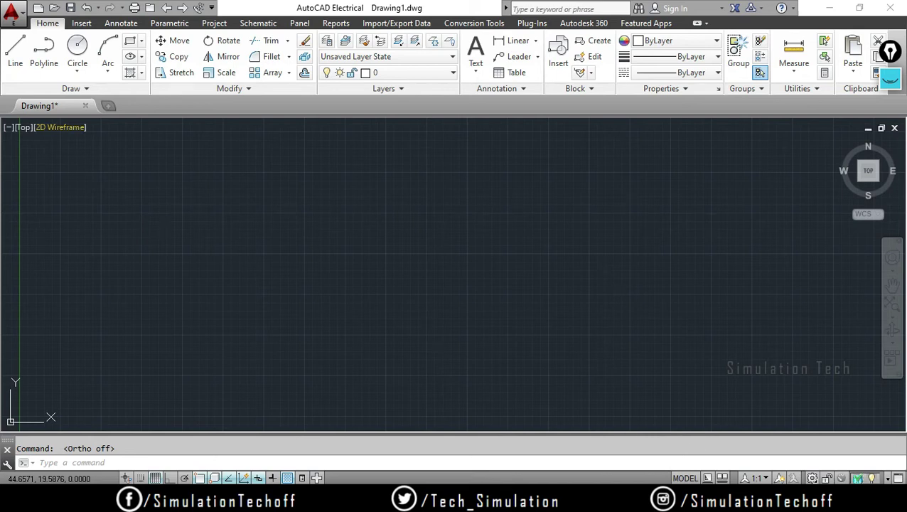
Scroll the PowerPoint deck to slide 27, 'SESSION 3', and select the slide
{"action": "key", "text": "alt+Tab"}
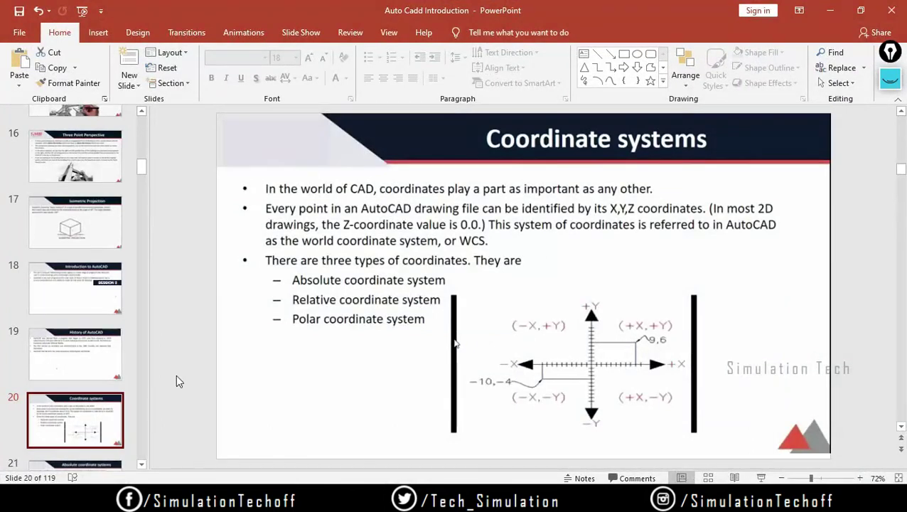
{"action": "scroll", "coordinate": [182, 372], "scroll_direction": "down", "scroll_amount": 1}
{"action": "scroll", "coordinate": [182, 371], "scroll_direction": "down", "scroll_amount": 2}
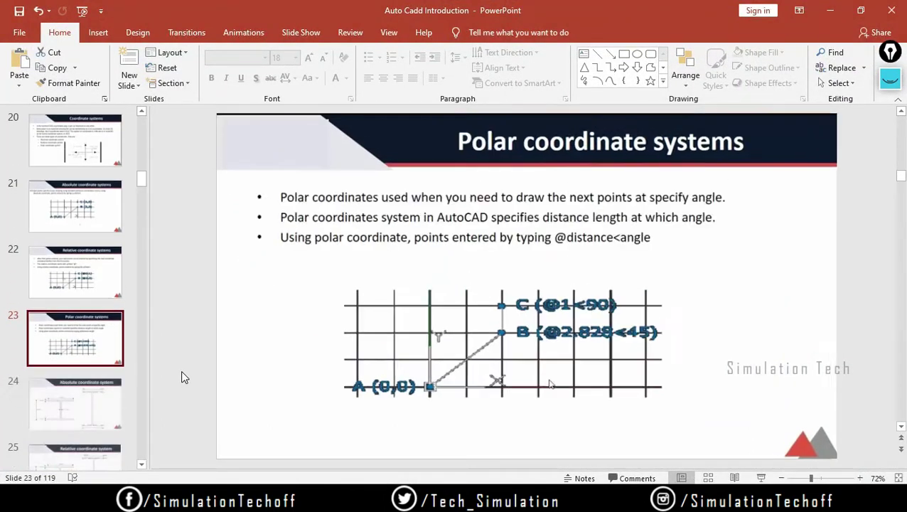
{"action": "scroll", "coordinate": [182, 372], "scroll_direction": "down", "scroll_amount": 1}
{"action": "scroll", "coordinate": [182, 371], "scroll_direction": "down", "scroll_amount": 2}
{"action": "scroll", "coordinate": [182, 377], "scroll_direction": "down", "scroll_amount": 1}
{"action": "scroll", "coordinate": [182, 377], "scroll_direction": "down", "scroll_amount": 1}
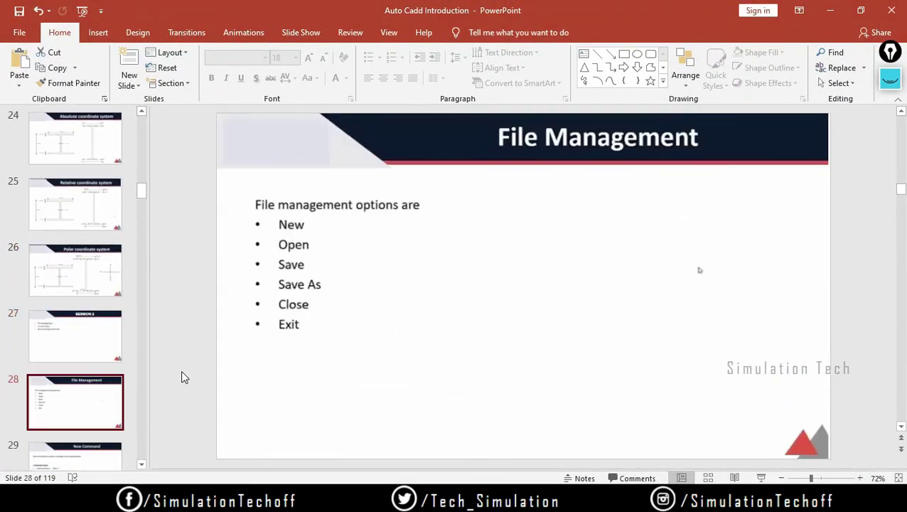
{"action": "scroll", "coordinate": [182, 376], "scroll_direction": "up", "scroll_amount": 1}
{"action": "scroll", "coordinate": [182, 376], "scroll_direction": "down", "scroll_amount": 1}
{"action": "scroll", "coordinate": [182, 377], "scroll_direction": "up", "scroll_amount": 1}
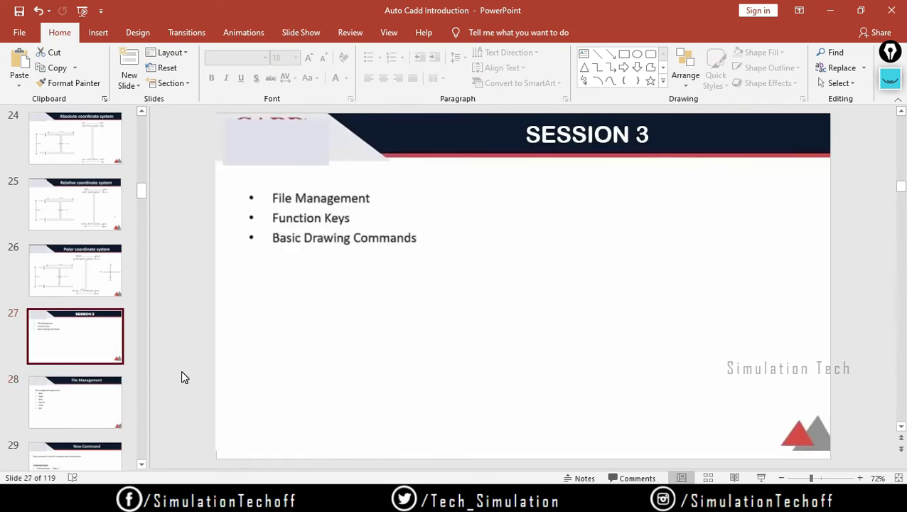
{"action": "left_click", "coordinate": [299, 143]}
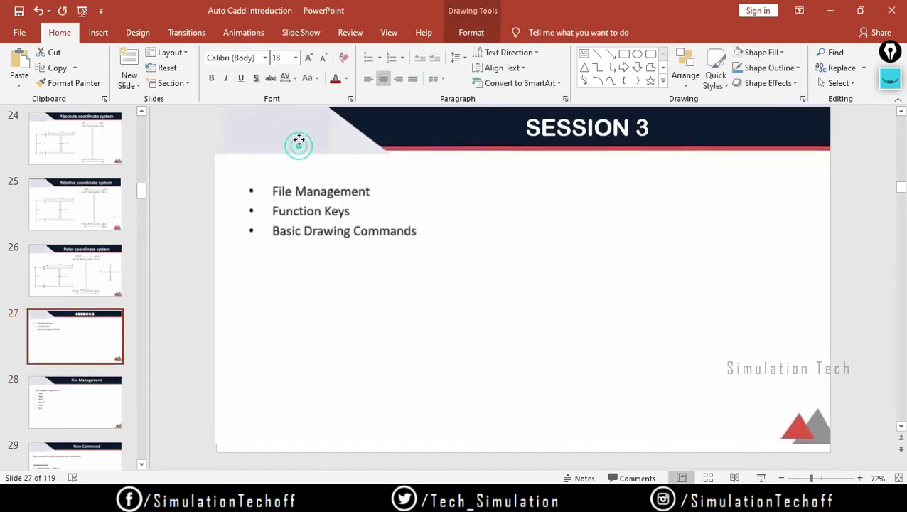
{"action": "left_click", "coordinate": [390, 265]}
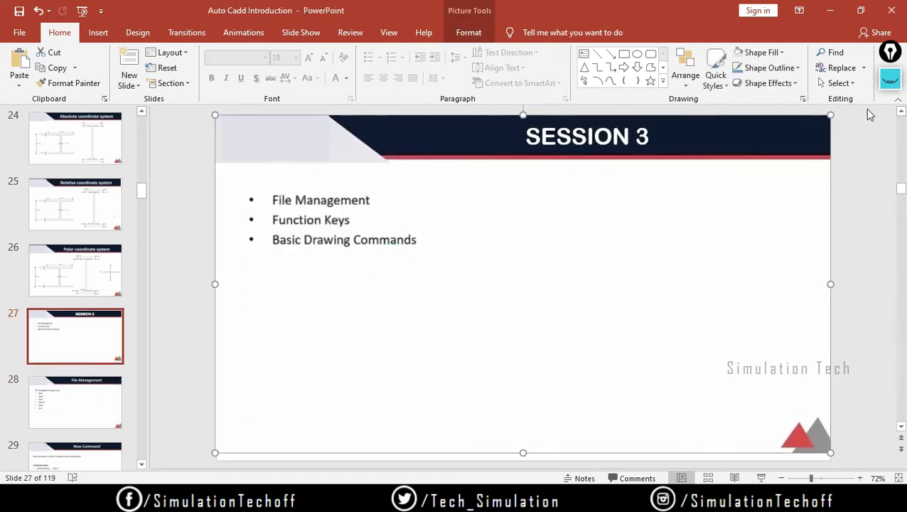
Tick File Management with the slide pen, clear the mark, and go to slide 28
{"action": "left_click", "coordinate": [891, 80]}
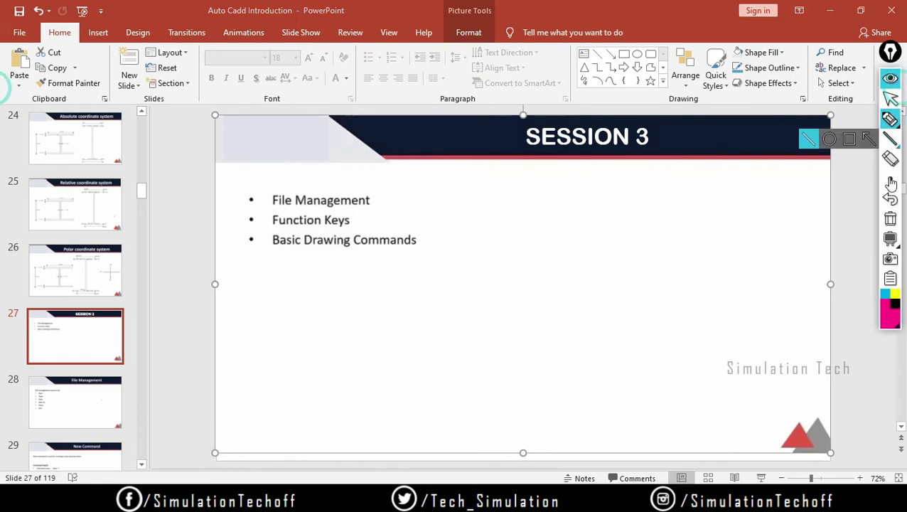
{"action": "left_click", "coordinate": [890, 121]}
{"action": "left_click_drag", "start_coordinate": [403, 197], "coordinate": [425, 187]}
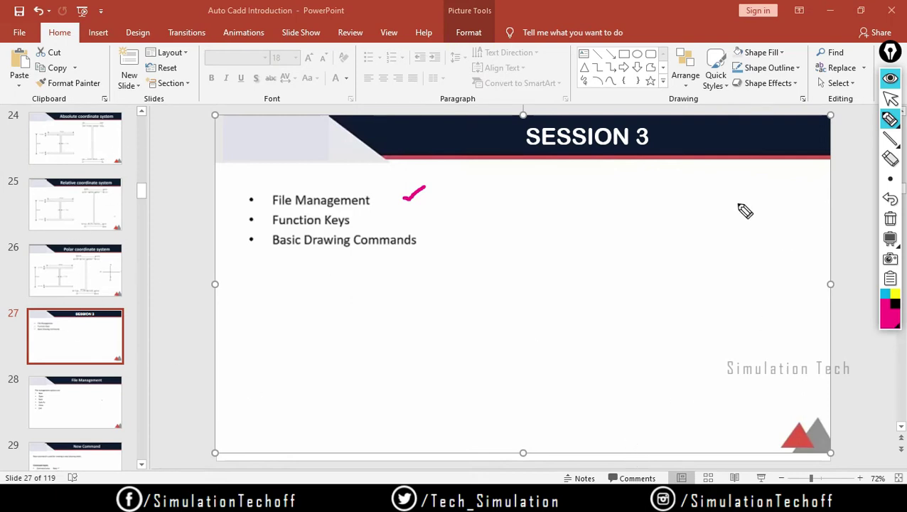
{"action": "left_click", "coordinate": [891, 98]}
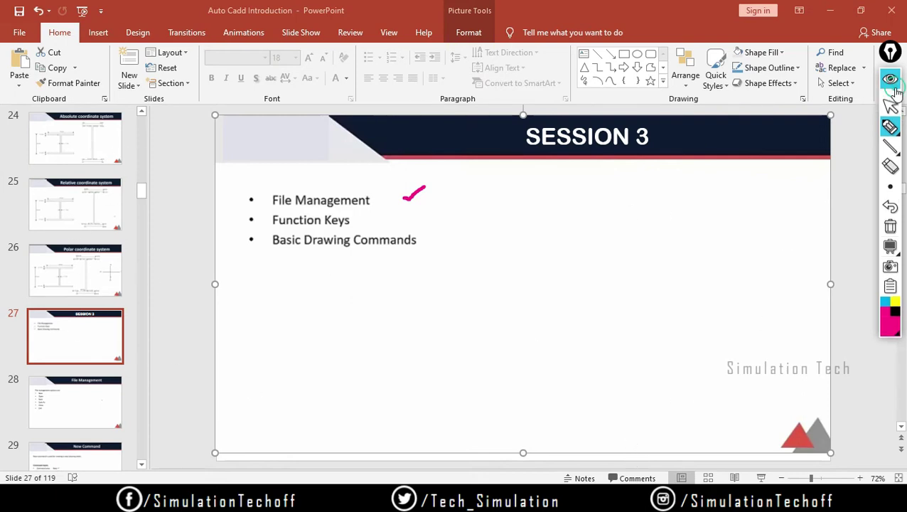
{"action": "left_click", "coordinate": [831, 10]}
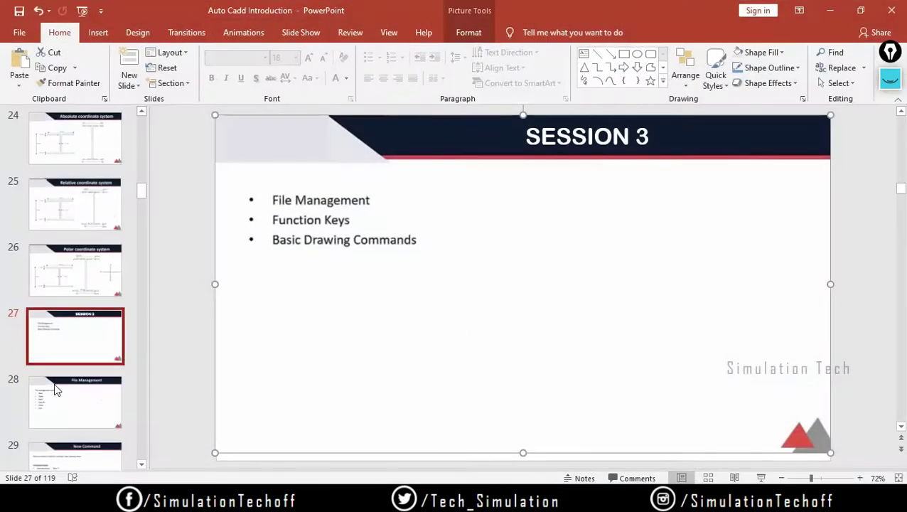
{"action": "left_click", "coordinate": [55, 388]}
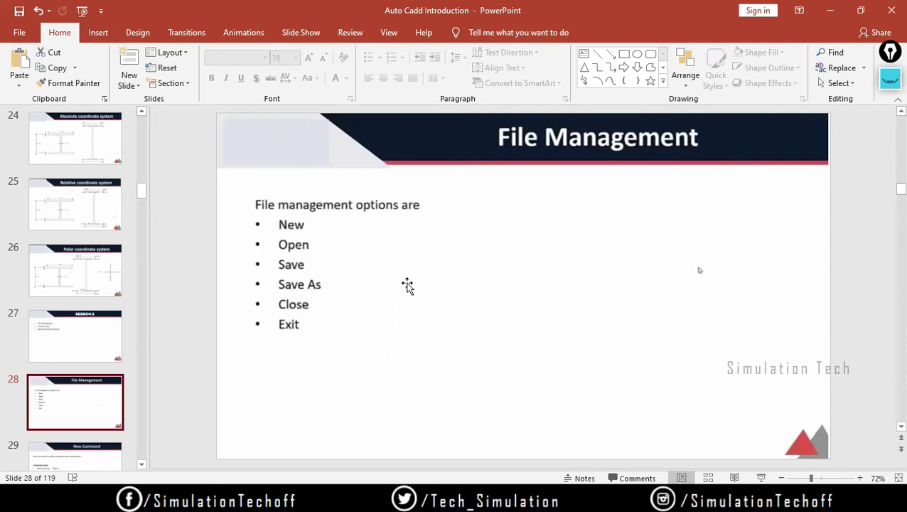
Scroll ahead to the New Command slide, then minimize PowerPoint to return to Drawing1
{"action": "scroll", "coordinate": [407, 286], "scroll_direction": "down", "scroll_amount": 1}
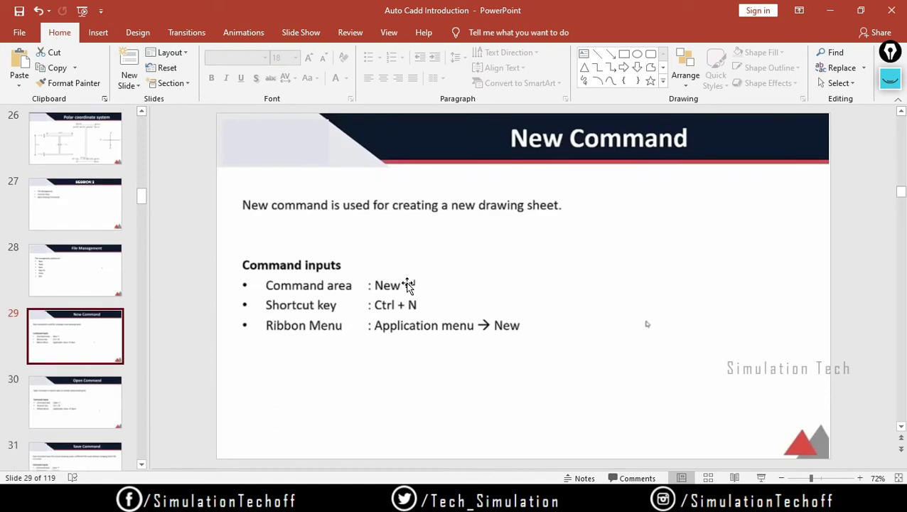
{"action": "left_click", "coordinate": [830, 10]}
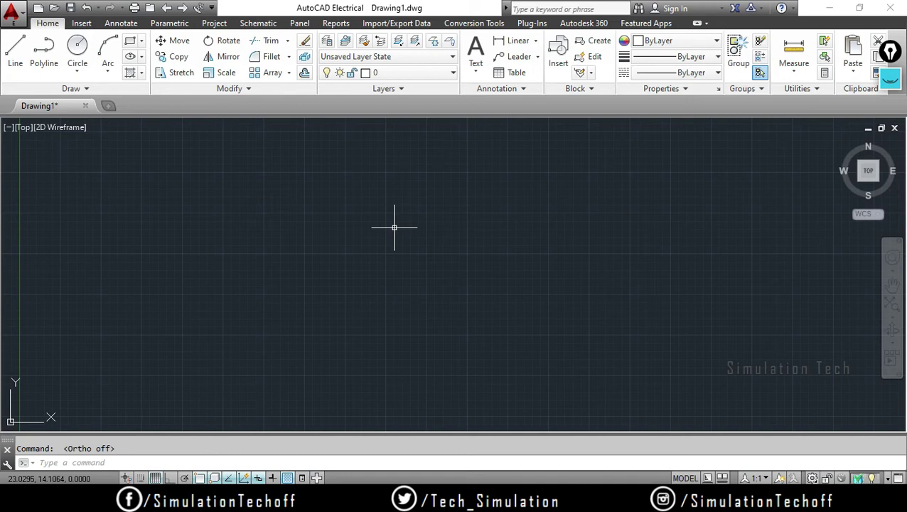
Run NEW and create Drawing2.dwg from the default acad template
{"action": "type", "text": "new"}
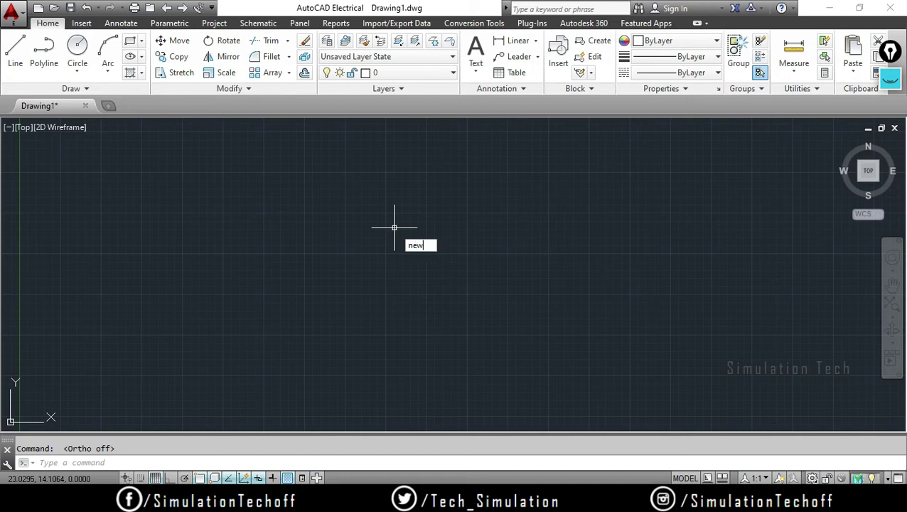
{"action": "key", "text": "Return"}
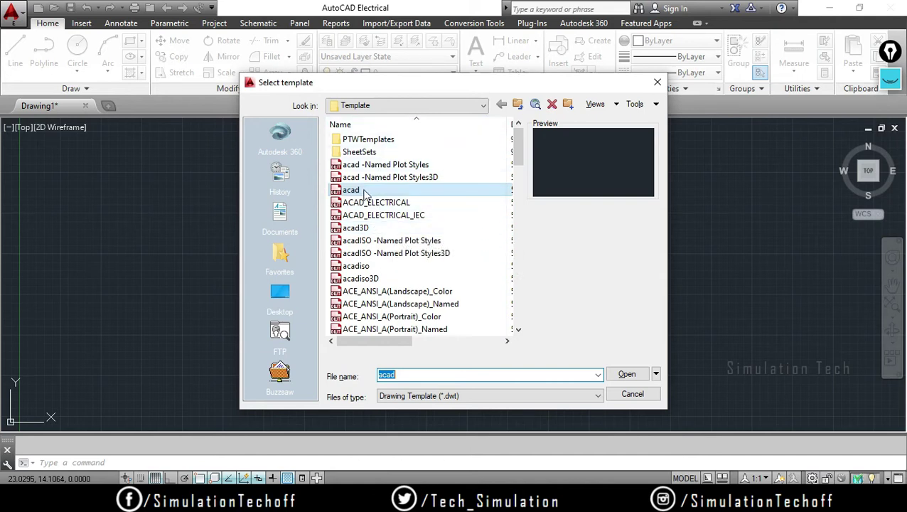
{"action": "mouse_move", "coordinate": [351, 190]}
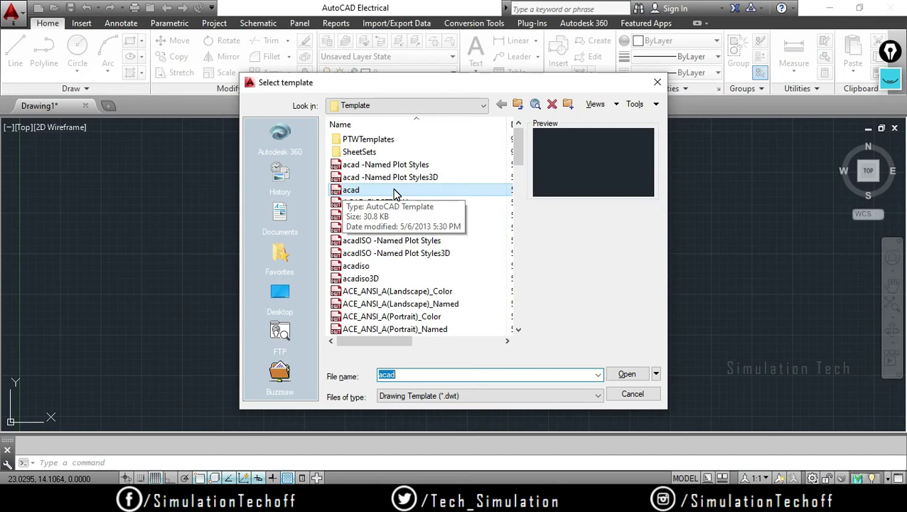
{"action": "left_click", "coordinate": [626, 374]}
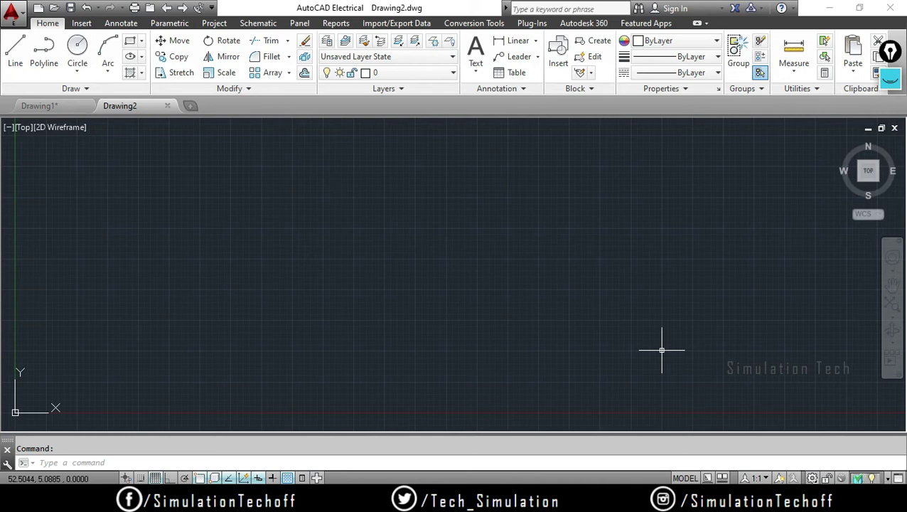
{"action": "key", "text": "ctrl+n"}
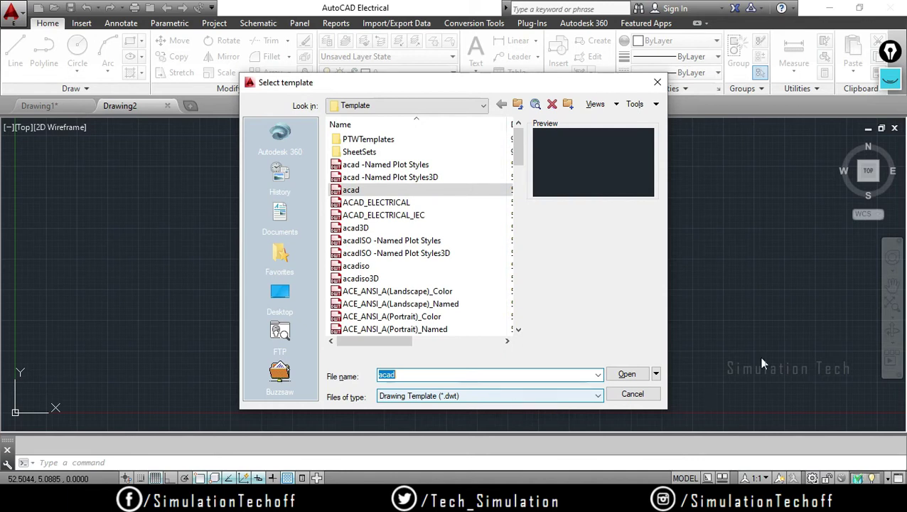
{"action": "left_click", "coordinate": [658, 82]}
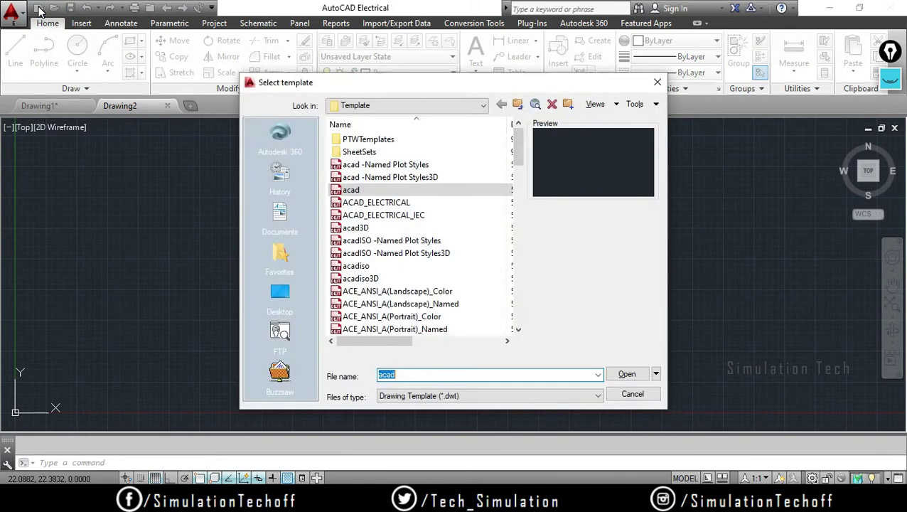
{"action": "left_click", "coordinate": [657, 82]}
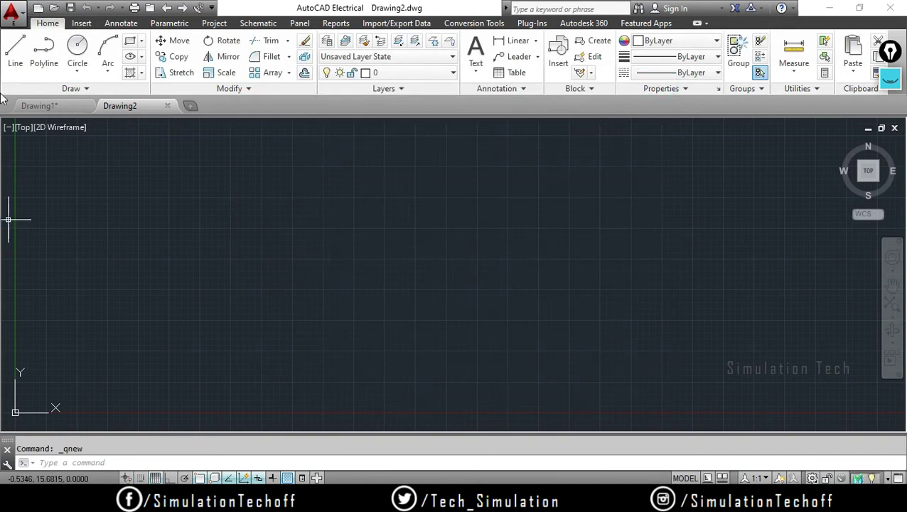
Start New > Drawing from the Application menu, cancel the template choice, and return to PowerPoint
{"action": "left_click", "coordinate": [17, 22]}
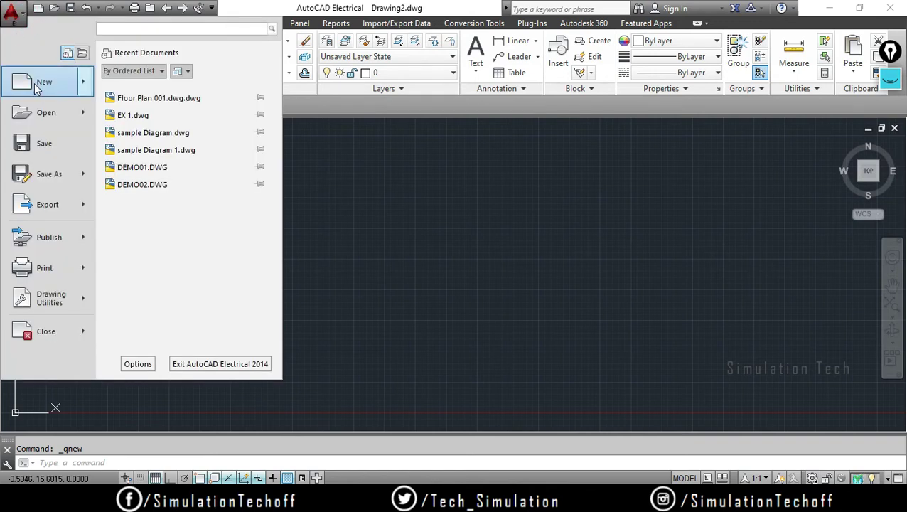
{"action": "mouse_move", "coordinate": [44, 82]}
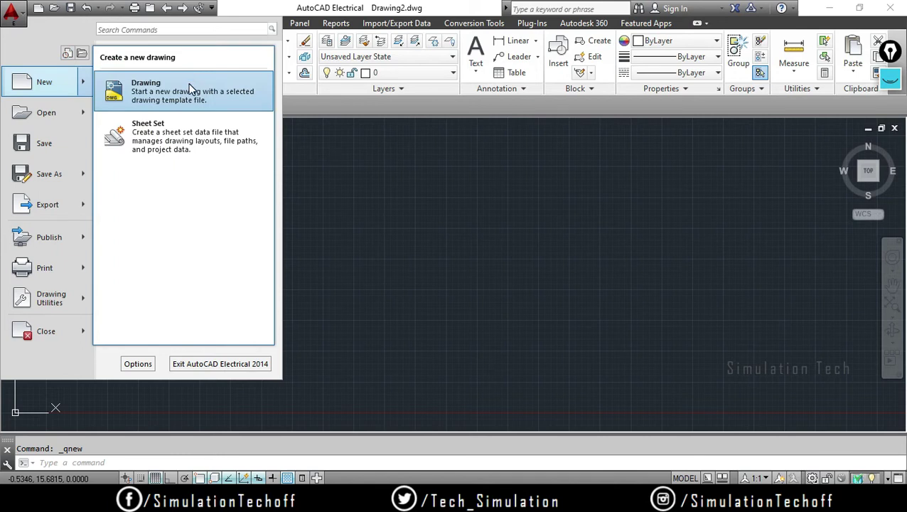
{"action": "left_click", "coordinate": [191, 89]}
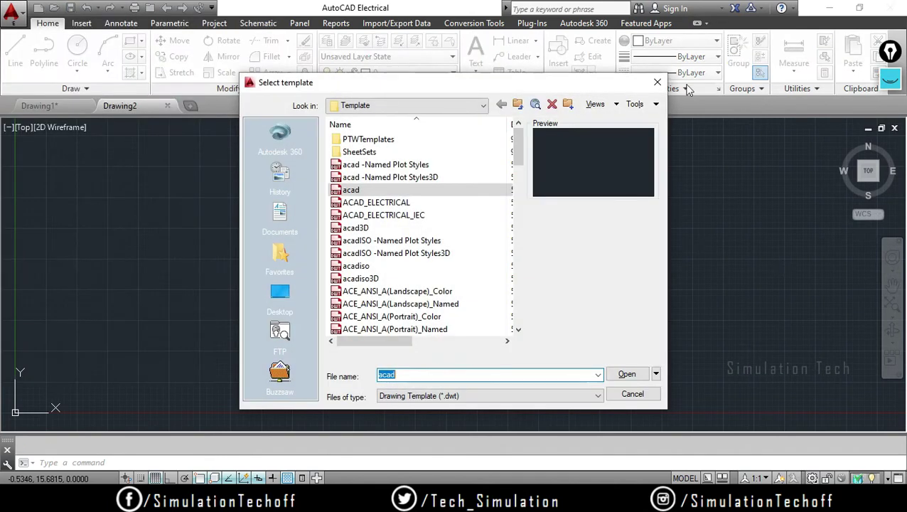
{"action": "left_click", "coordinate": [659, 85]}
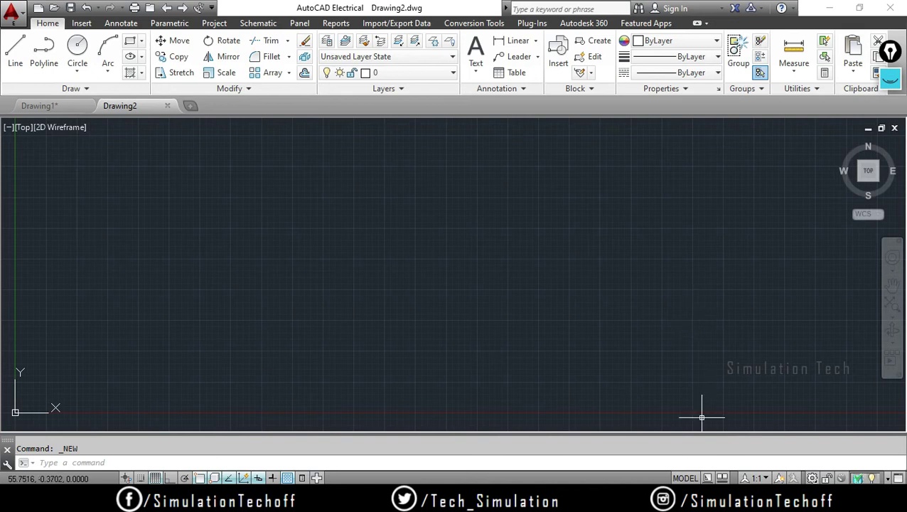
{"action": "key", "text": "alt+Tab"}
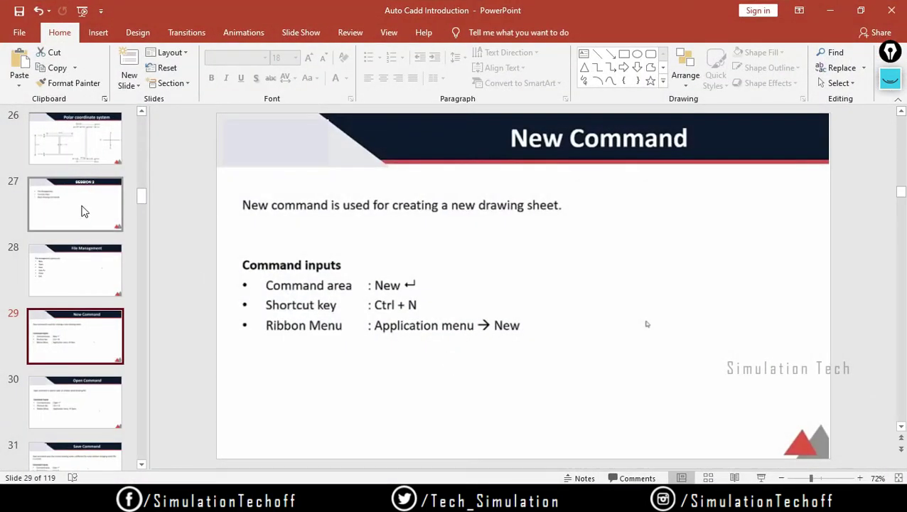
Show the slide 28 File Management slide, then minimize PowerPoint back to Drawing2
{"action": "left_click", "coordinate": [74, 262]}
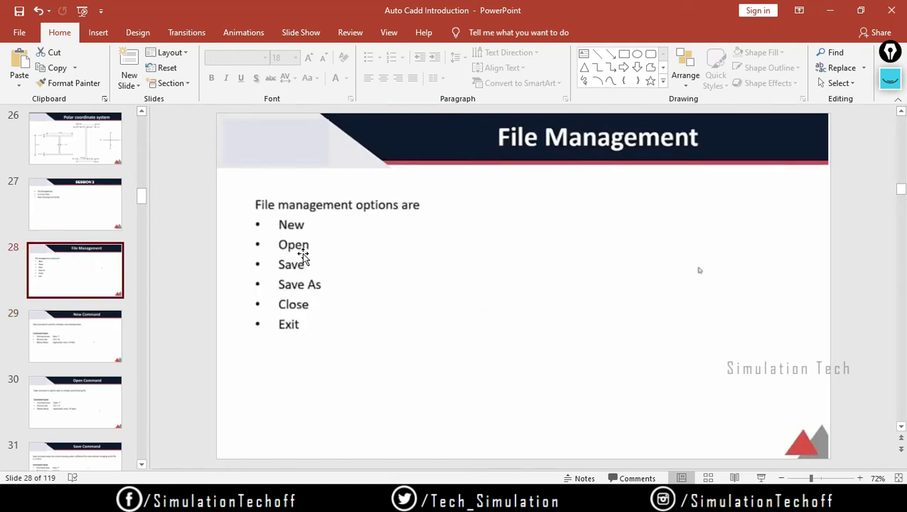
{"action": "left_click", "coordinate": [829, 10]}
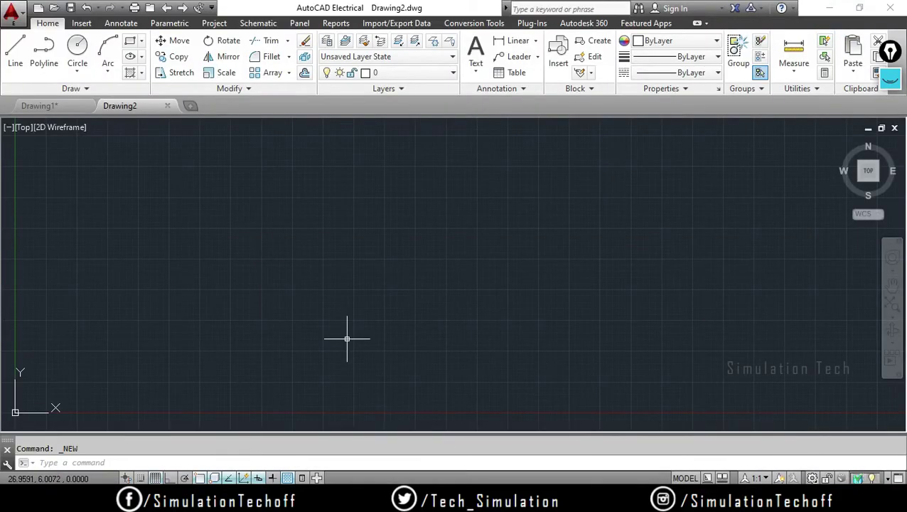
Open Floor Plan 001.dwg from Downloads with Ctrl+O
{"action": "key", "text": "ctrl+o"}
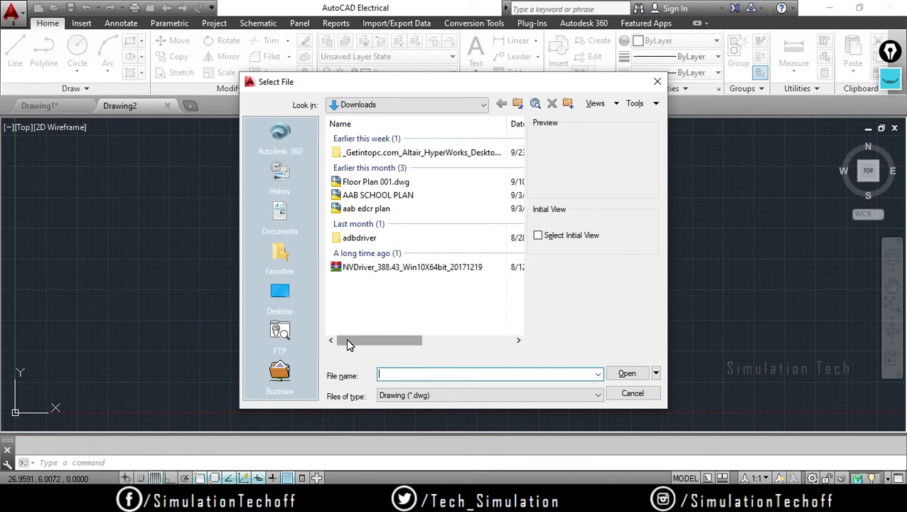
{"action": "left_click", "coordinate": [374, 183]}
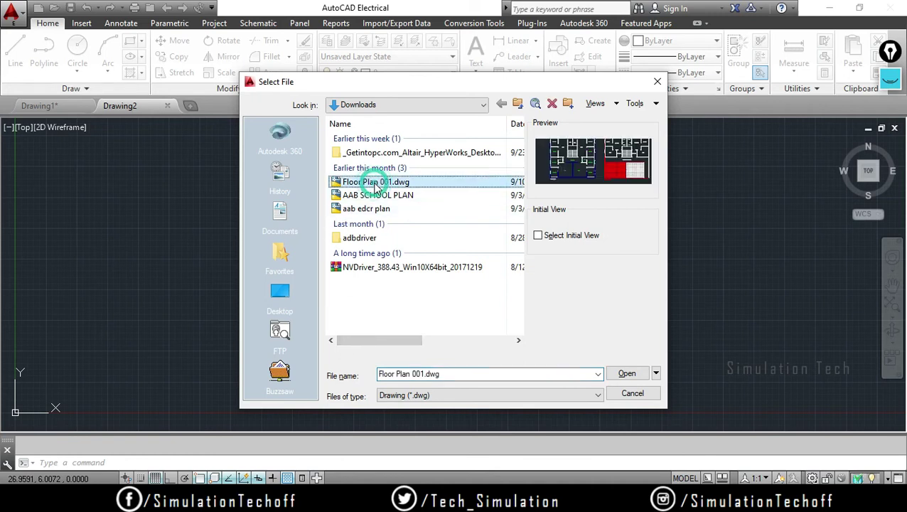
{"action": "left_click", "coordinate": [625, 375]}
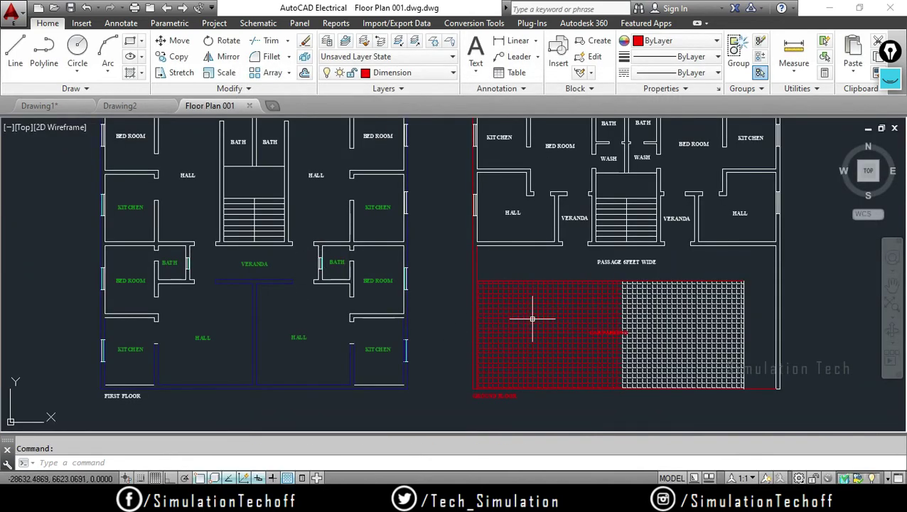
Zoom and pan across the floor plans, including the HALL and VERANDA area, and close the drawing tab
{"action": "scroll", "coordinate": [462, 303], "scroll_direction": "up", "scroll_amount": 2}
{"action": "scroll", "coordinate": [469, 305], "scroll_direction": "up", "scroll_amount": 2}
{"action": "scroll", "coordinate": [470, 302], "scroll_direction": "up", "scroll_amount": 3}
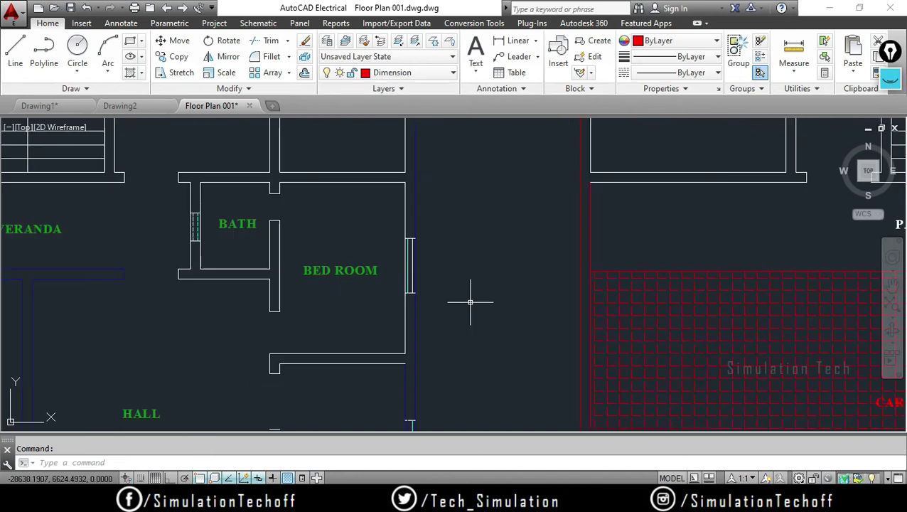
{"action": "scroll", "coordinate": [470, 301], "scroll_direction": "down", "scroll_amount": 5}
{"action": "scroll", "coordinate": [405, 284], "scroll_direction": "up", "scroll_amount": 4}
{"action": "scroll", "coordinate": [403, 288], "scroll_direction": "up", "scroll_amount": 2}
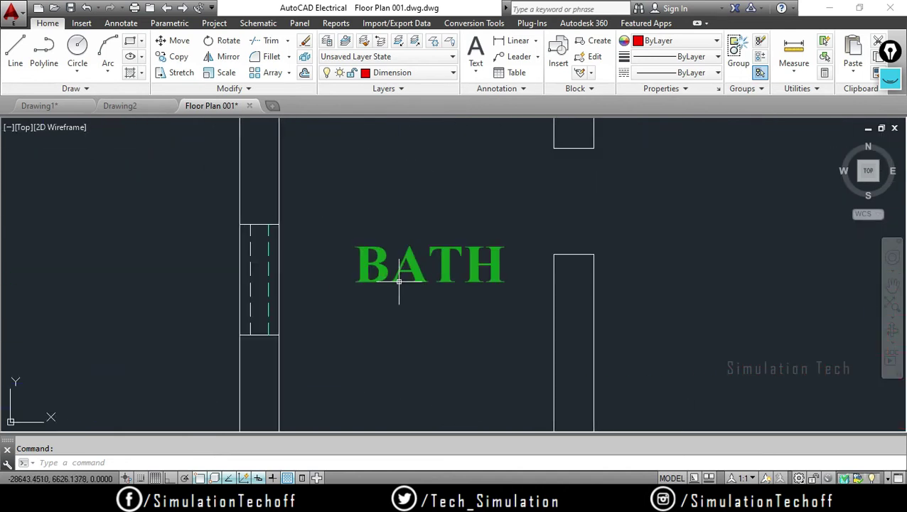
{"action": "scroll", "coordinate": [398, 283], "scroll_direction": "down", "scroll_amount": 5}
{"action": "scroll", "coordinate": [267, 258], "scroll_direction": "up", "scroll_amount": 3}
{"action": "scroll", "coordinate": [645, 308], "scroll_direction": "down", "scroll_amount": 4}
{"action": "scroll", "coordinate": [644, 313], "scroll_direction": "down", "scroll_amount": 2}
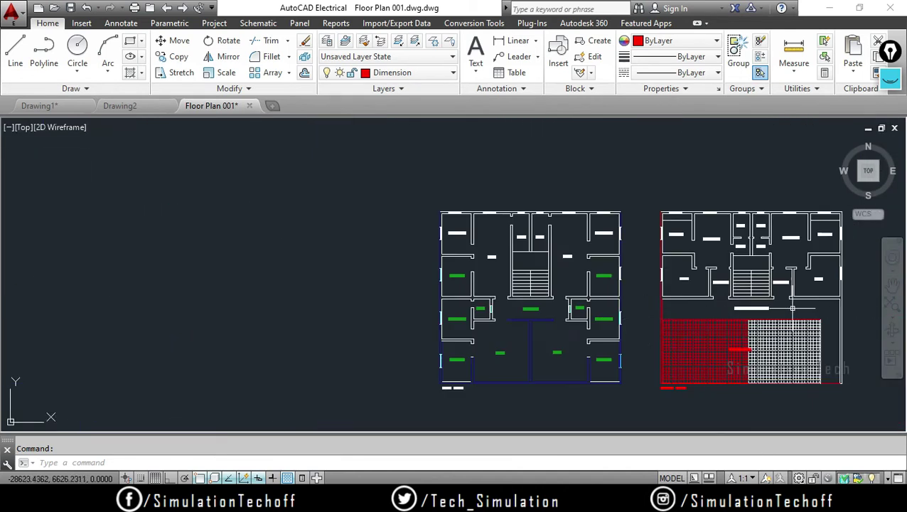
{"action": "middle_click_drag", "start_coordinate": [792, 307], "coordinate": [554, 307]}
{"action": "scroll", "coordinate": [243, 253], "scroll_direction": "up", "scroll_amount": 5}
{"action": "middle_click_drag", "start_coordinate": [243, 254], "coordinate": [422, 324]}
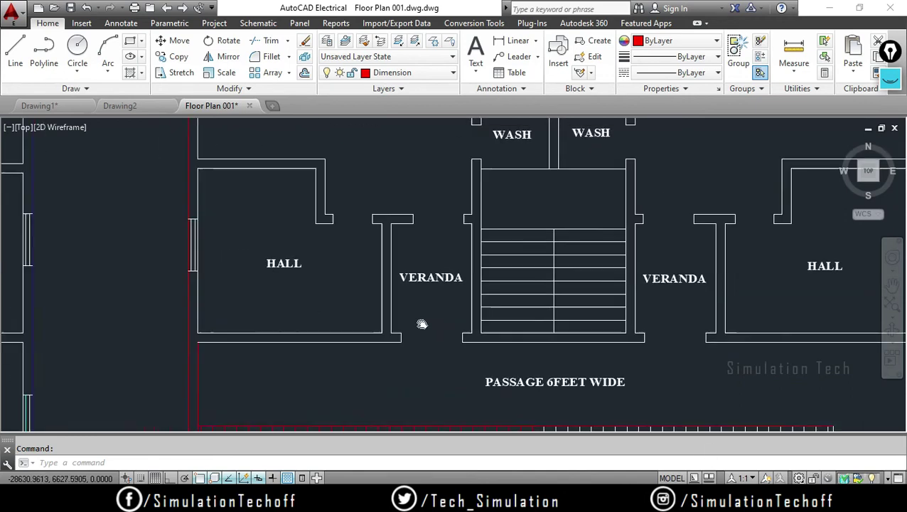
{"action": "scroll", "coordinate": [422, 324], "scroll_direction": "down", "scroll_amount": 5}
{"action": "scroll", "coordinate": [385, 269], "scroll_direction": "up", "scroll_amount": 5}
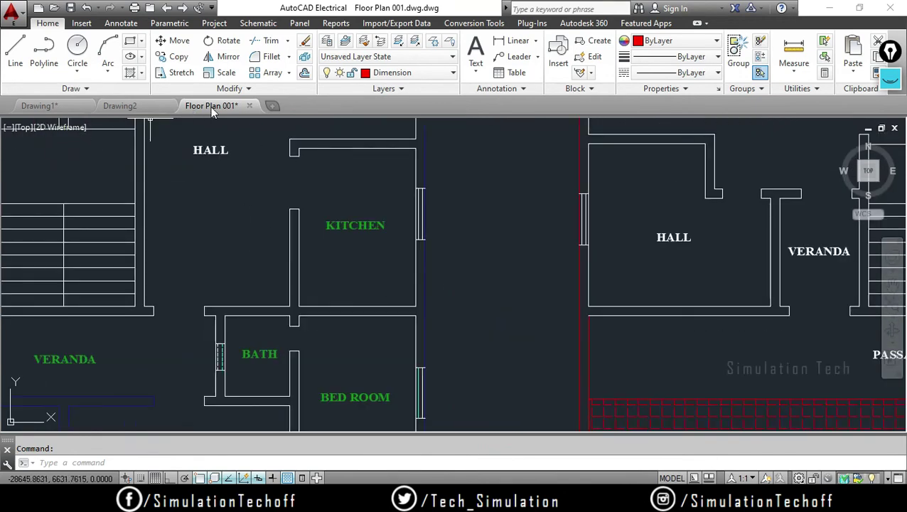
{"action": "left_click", "coordinate": [250, 106]}
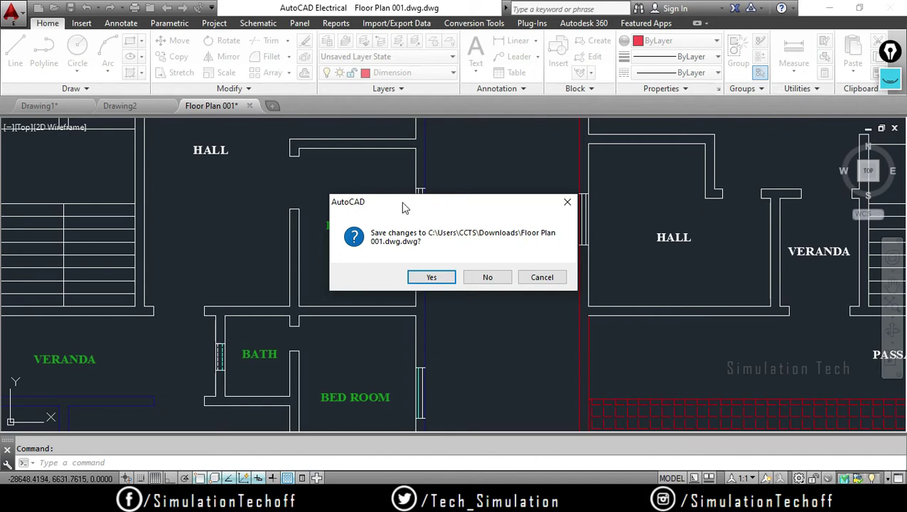
Answer the save prompt to close Floor Plan 001, then run OPEN and dismiss Select File
{"action": "left_click", "coordinate": [474, 277]}
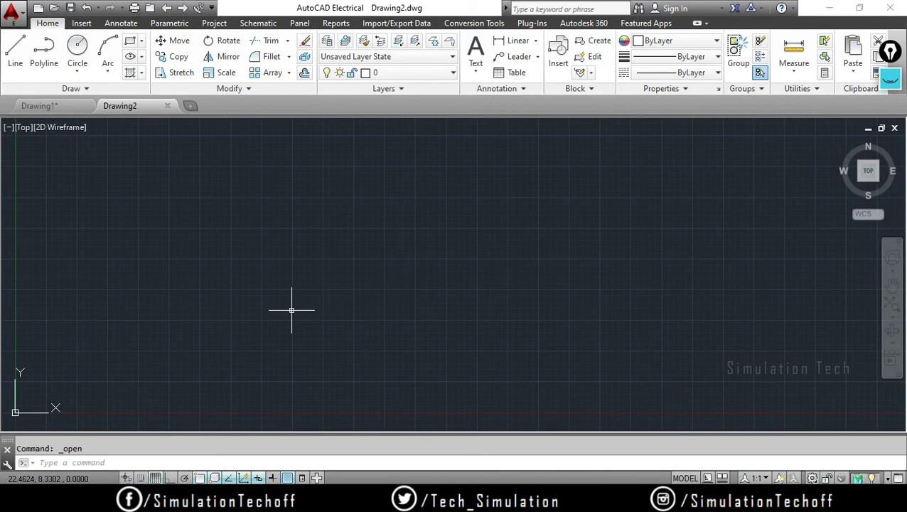
{"action": "type", "text": "op"}
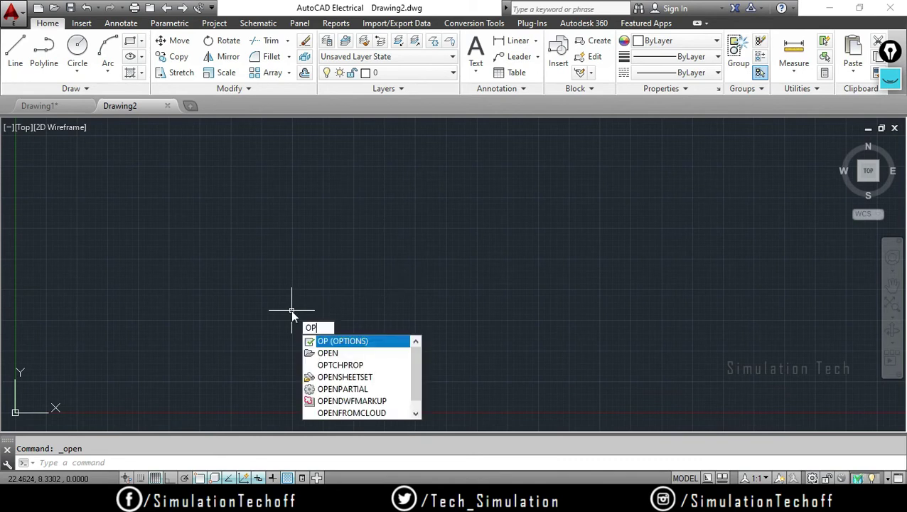
{"action": "type", "text": "en"}
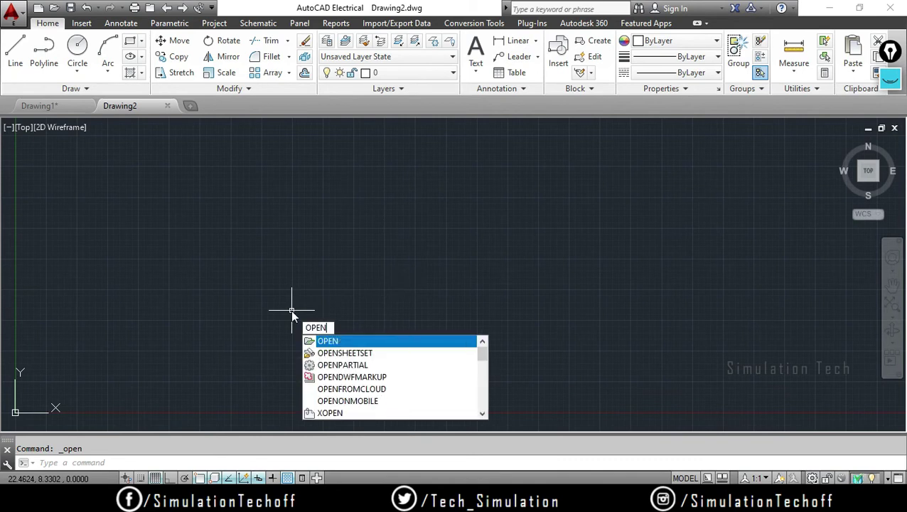
{"action": "key", "text": "Return"}
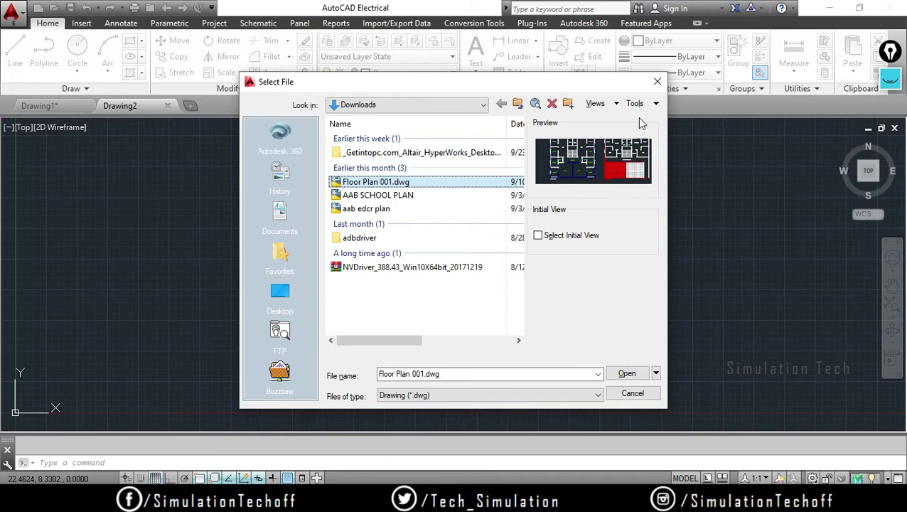
{"action": "left_click", "coordinate": [655, 81]}
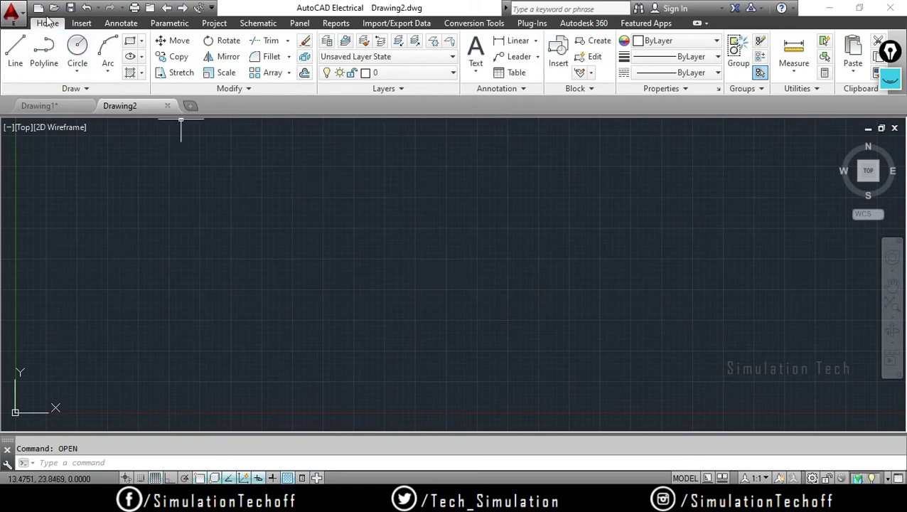
{"action": "left_click", "coordinate": [12, 13]}
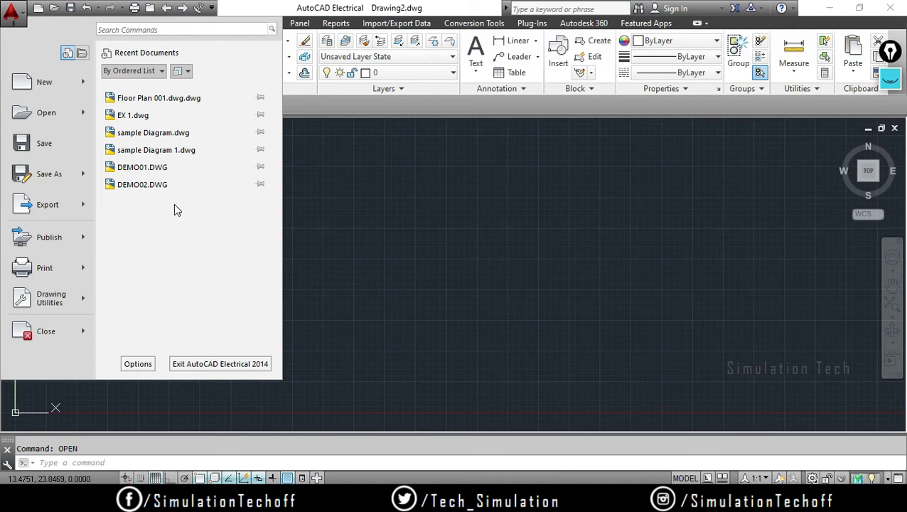
{"action": "left_click", "coordinate": [619, 179]}
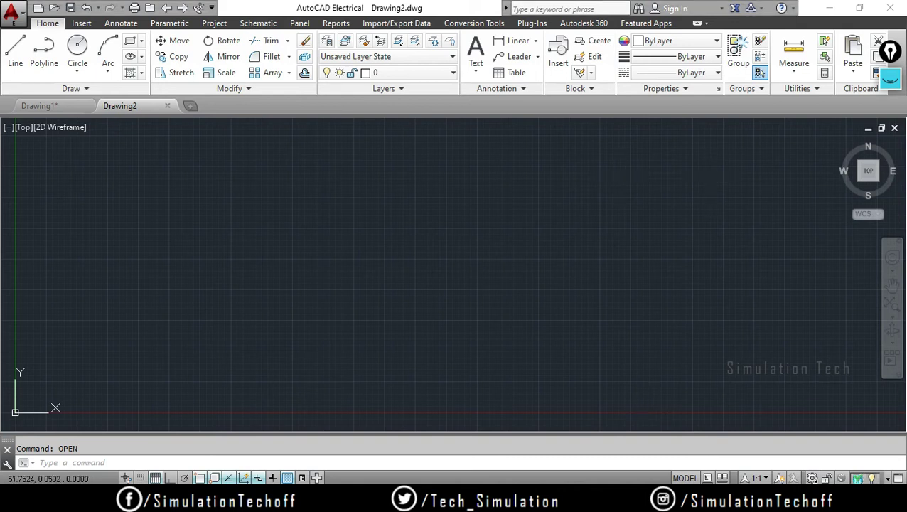
{"action": "key", "text": "alt+Tab"}
{"action": "key", "text": "alt+Tab"}
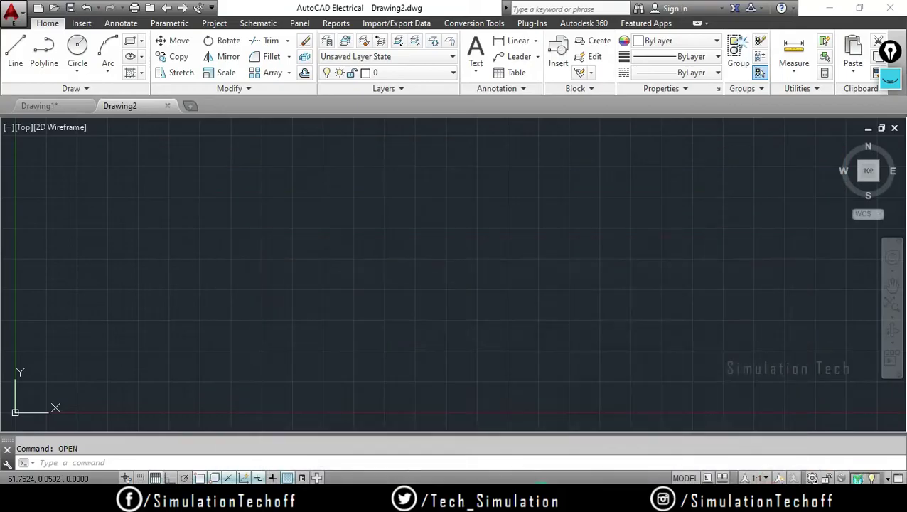
Draw a circle on the left and a horizontal line to its right
{"action": "left_click", "coordinate": [77, 48]}
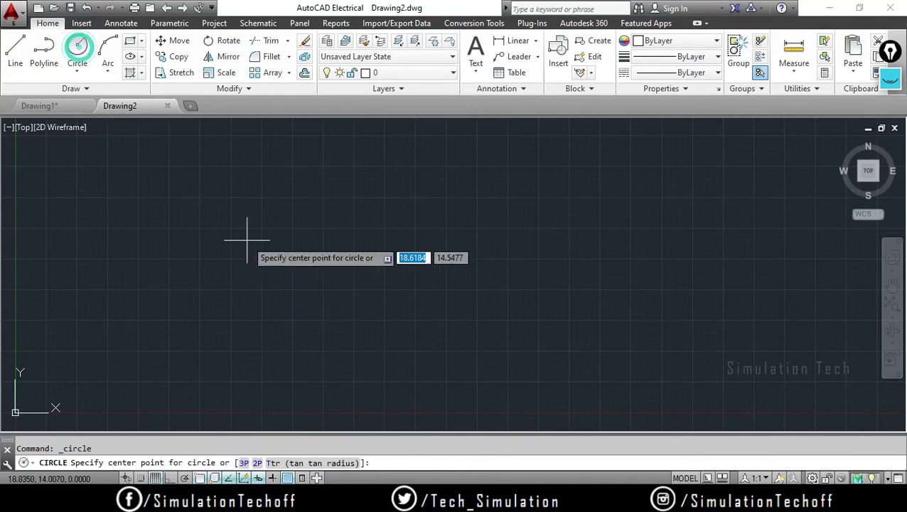
{"action": "left_click", "coordinate": [253, 253]}
{"action": "left_click", "coordinate": [326, 292]}
{"action": "left_click", "coordinate": [10, 57]}
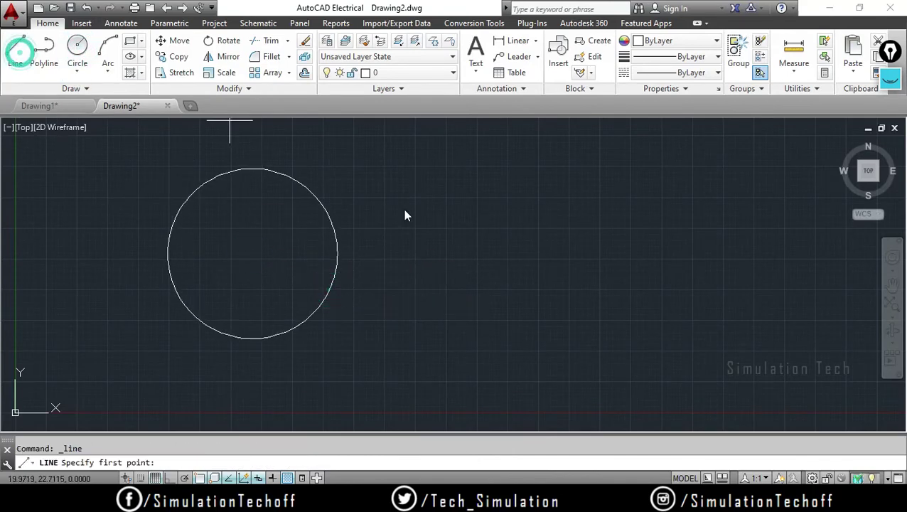
{"action": "left_click", "coordinate": [487, 249]}
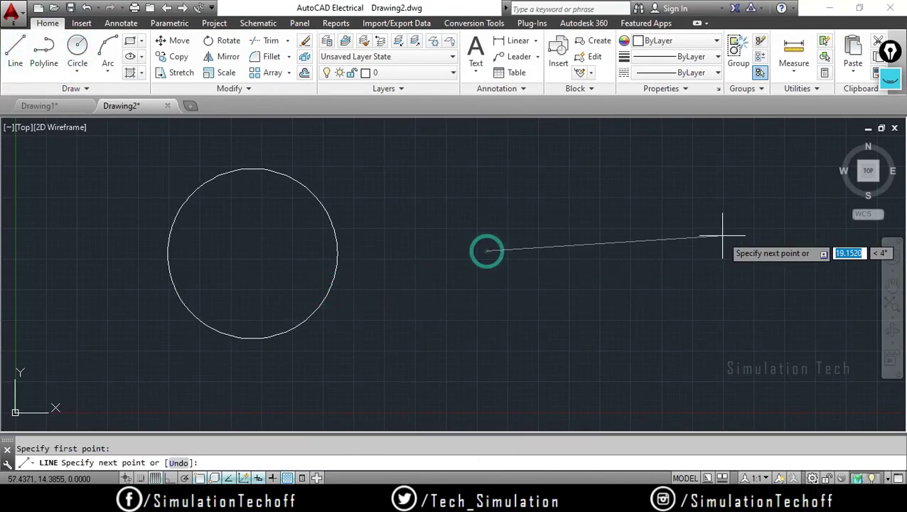
{"action": "left_click", "coordinate": [761, 251]}
{"action": "key", "text": "Escape"}
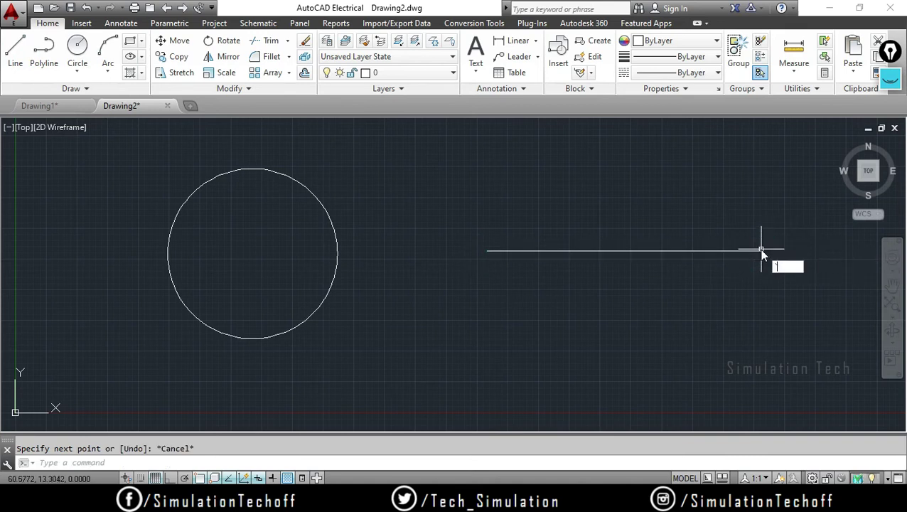
Give the line the colour Red and a 0.80 mm lineweight
{"action": "left_click", "coordinate": [545, 250]}
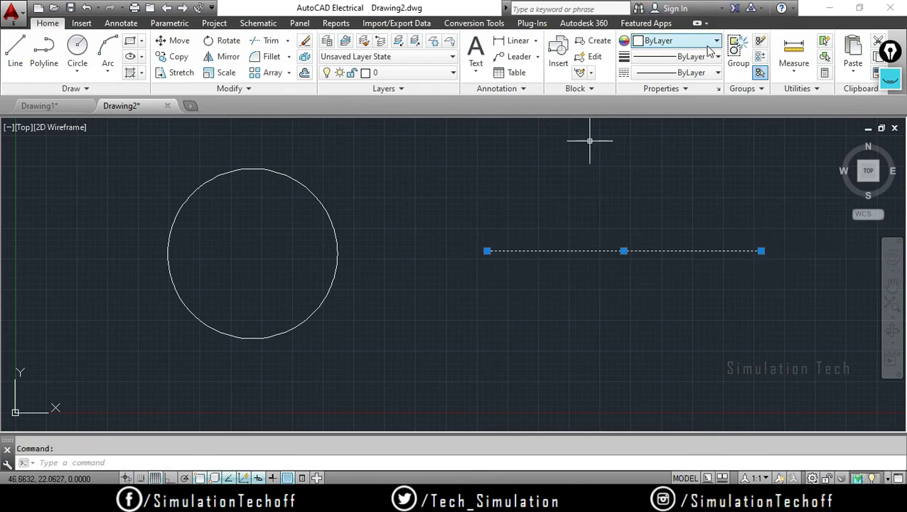
{"action": "left_click", "coordinate": [676, 40]}
{"action": "left_click", "coordinate": [654, 90]}
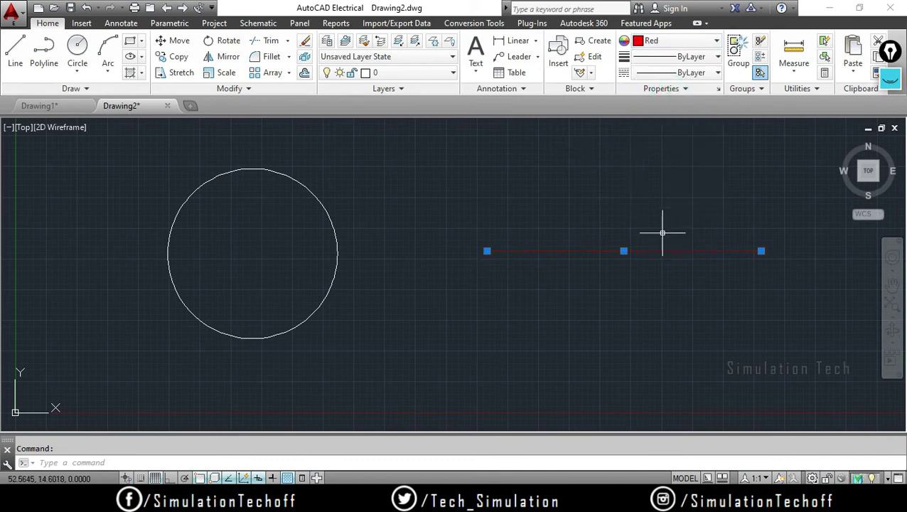
{"action": "left_click", "coordinate": [691, 57]}
{"action": "scroll", "coordinate": [671, 201], "scroll_direction": "down", "scroll_amount": 3}
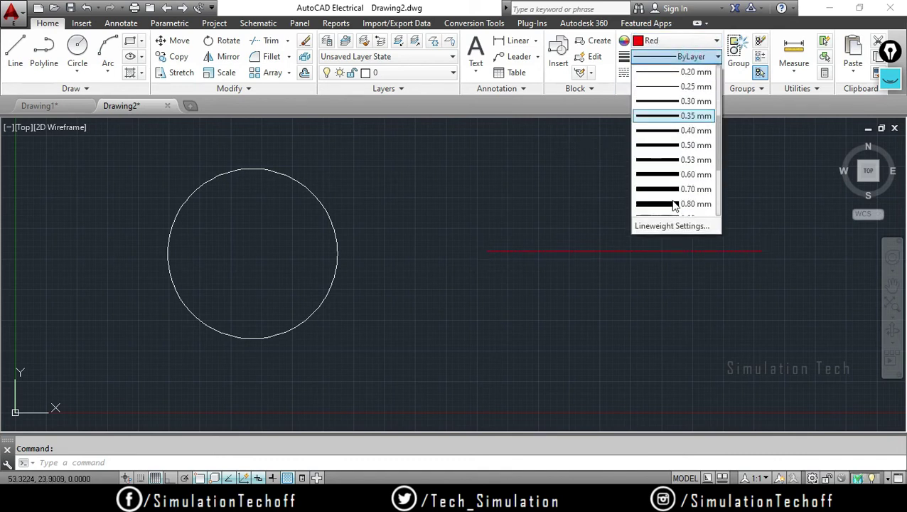
{"action": "left_click", "coordinate": [673, 200]}
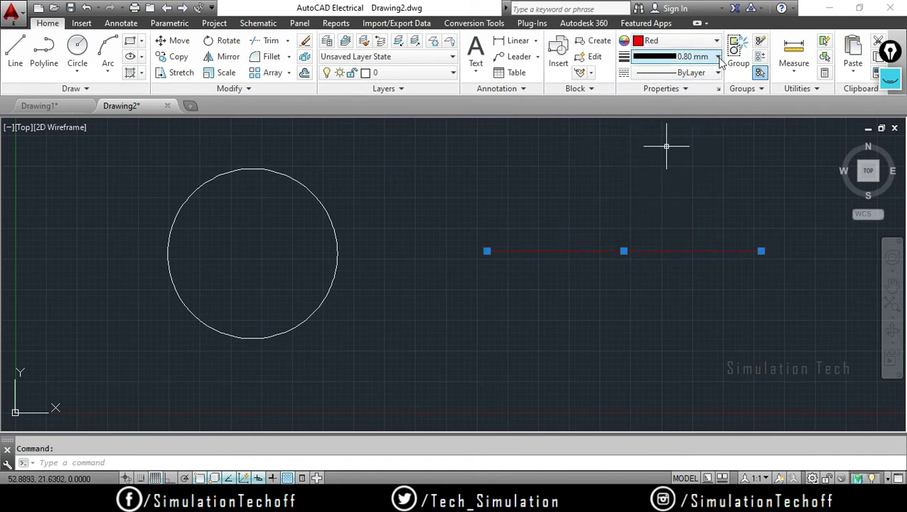
Turn on Display Lineweight in Lineweight Settings and start saving with Ctrl+S
{"action": "left_click", "coordinate": [687, 57]}
{"action": "left_click", "coordinate": [682, 226]}
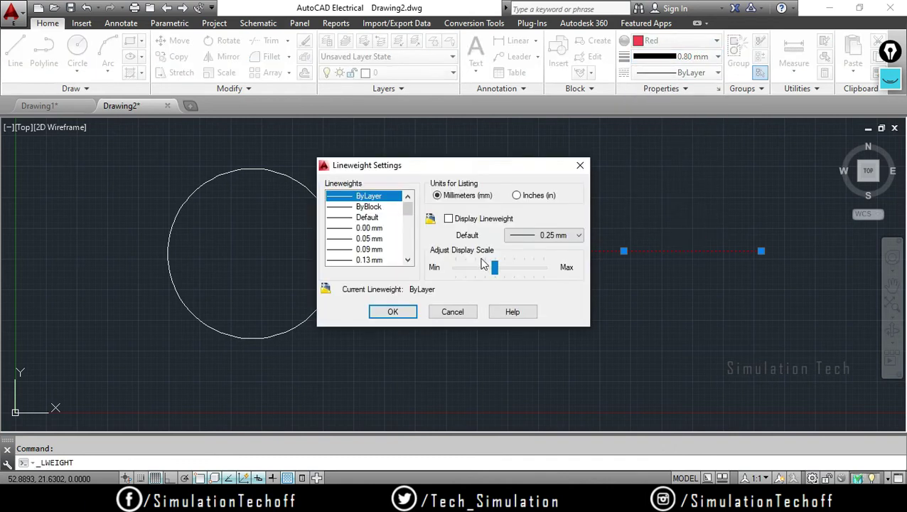
{"action": "left_click", "coordinate": [448, 218]}
{"action": "left_click", "coordinate": [398, 312]}
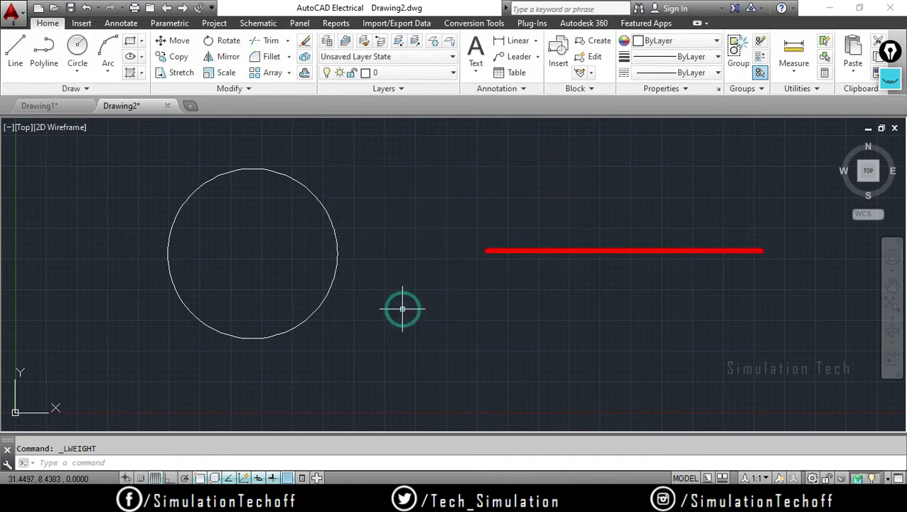
{"action": "left_click", "coordinate": [482, 222]}
{"action": "key", "text": "Escape"}
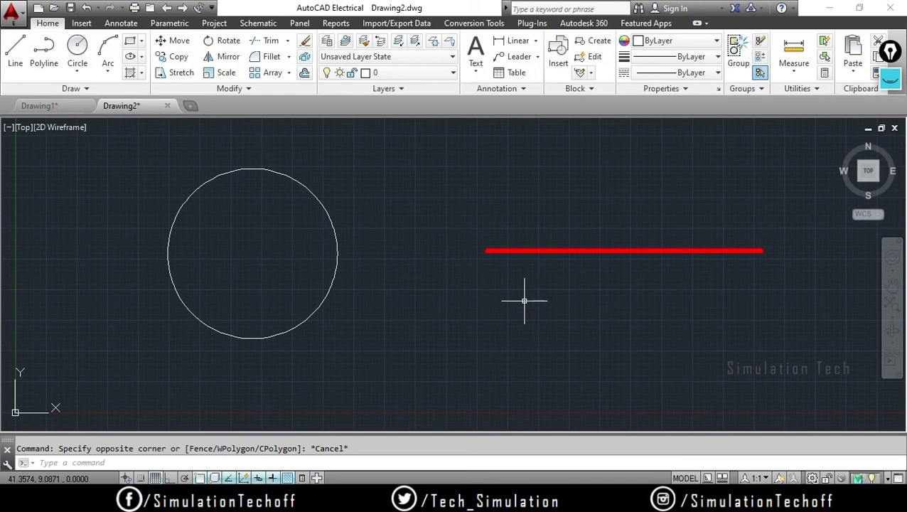
{"action": "key", "text": "ctrl+s"}
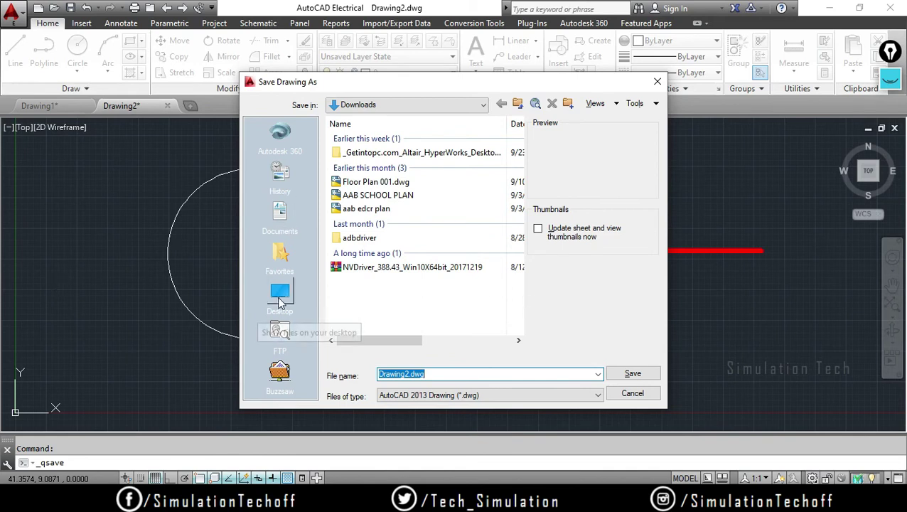
Choose the Desktop folder and save the drawing there under the file name 'Sample'
{"action": "left_click", "coordinate": [281, 297]}
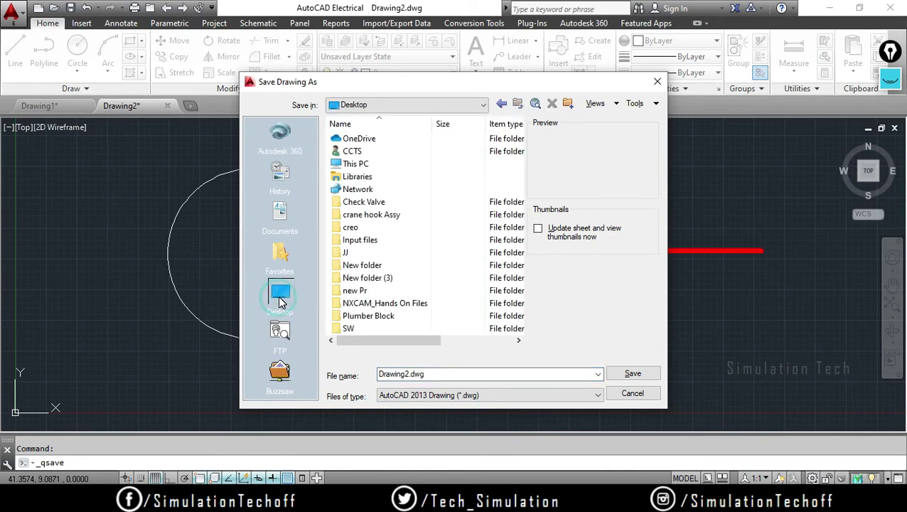
{"action": "double_click", "coordinate": [412, 374]}
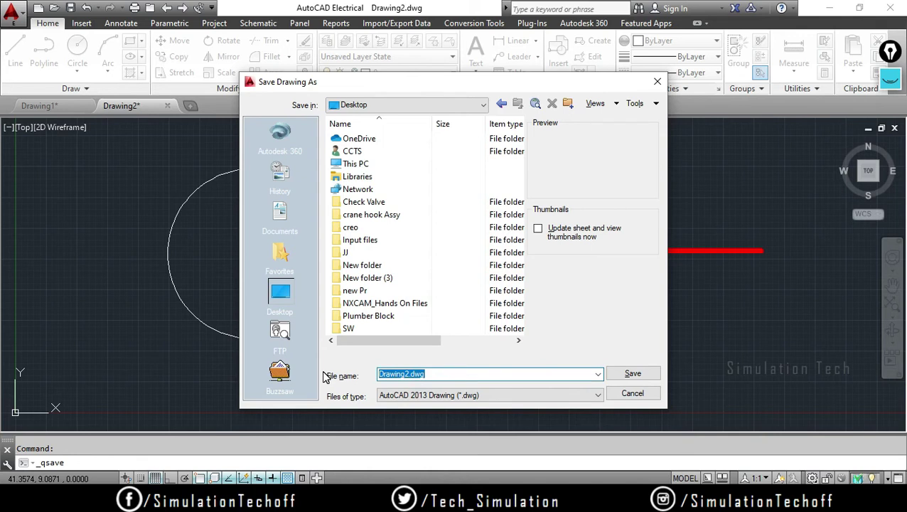
{"action": "type", "text": "am"}
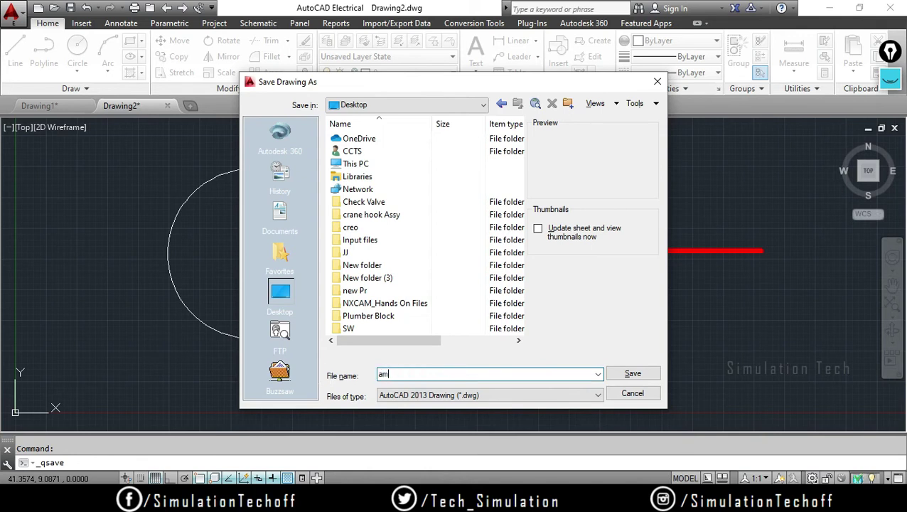
{"action": "key", "text": "BackSpace"}
{"action": "key", "text": "BackSpace"}
{"action": "type", "text": "ma"}
{"action": "key", "text": "BackSpace"}
{"action": "key", "text": "BackSpace"}
{"action": "type", "text": "Sam"}
{"action": "type", "text": "ple"}
{"action": "key", "text": "Return"}
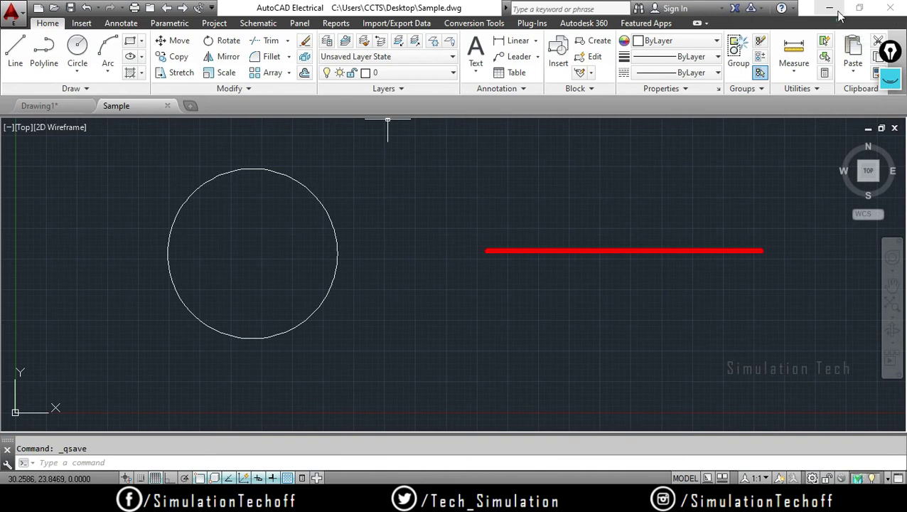
{"action": "left_click", "coordinate": [829, 9]}
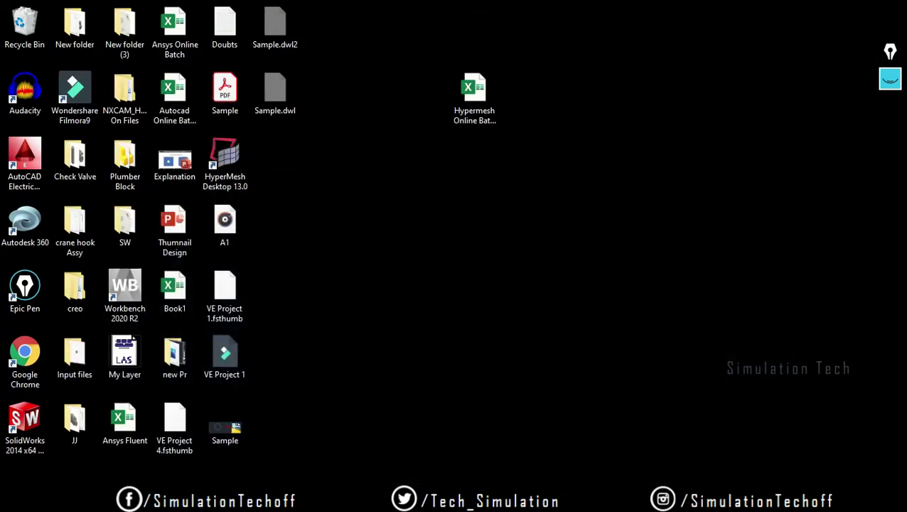
{"action": "left_click", "coordinate": [668, 441]}
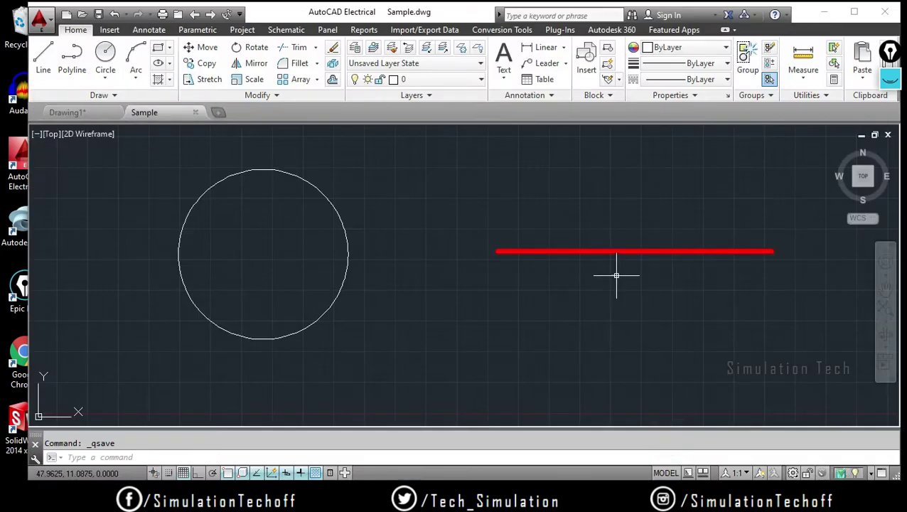
{"action": "left_click", "coordinate": [854, 11]}
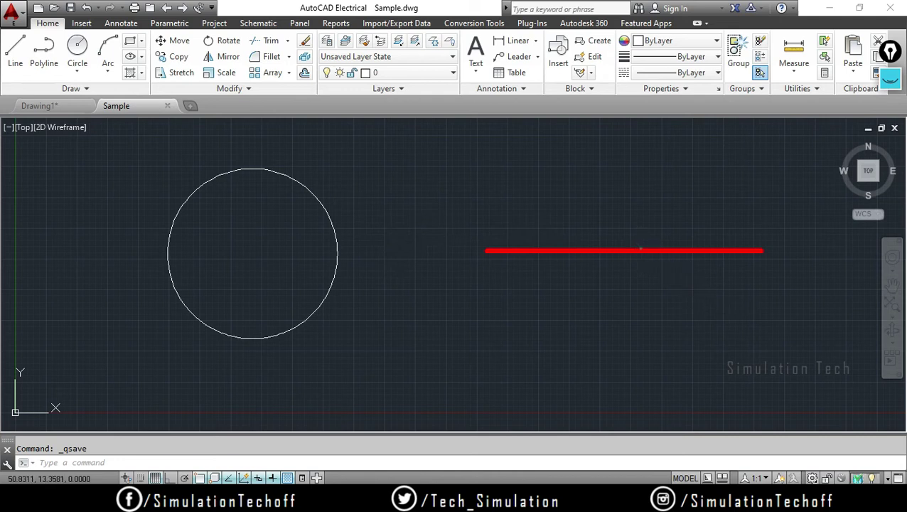
Select the red line and change its colour to magenta
{"action": "left_click", "coordinate": [641, 250]}
{"action": "left_click", "coordinate": [640, 252]}
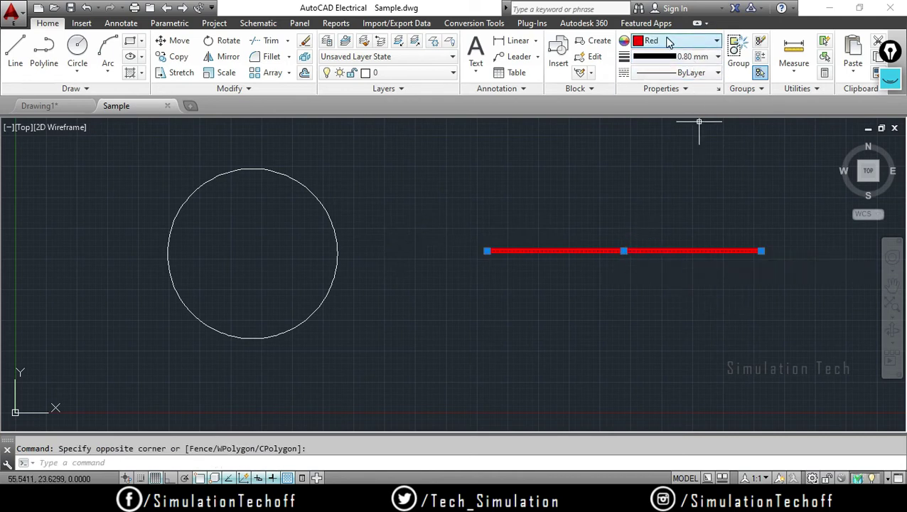
{"action": "left_click", "coordinate": [668, 40]}
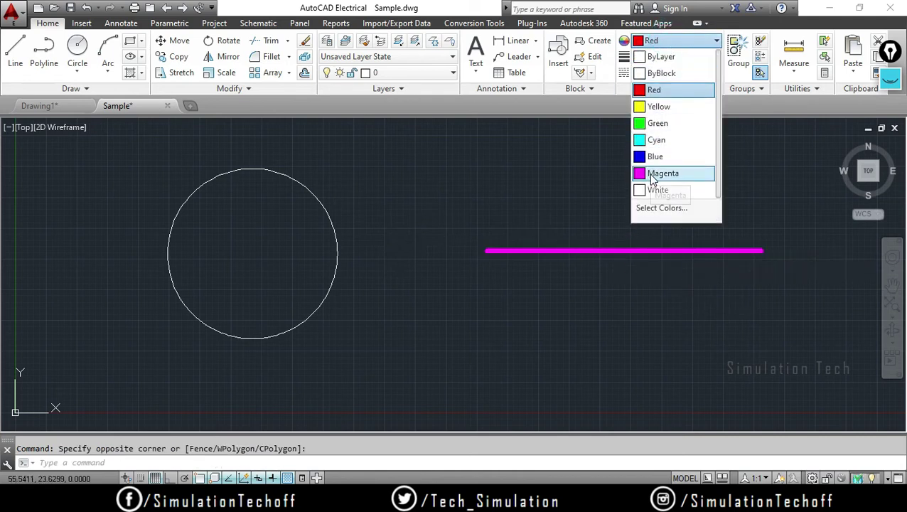
{"action": "left_click", "coordinate": [649, 174]}
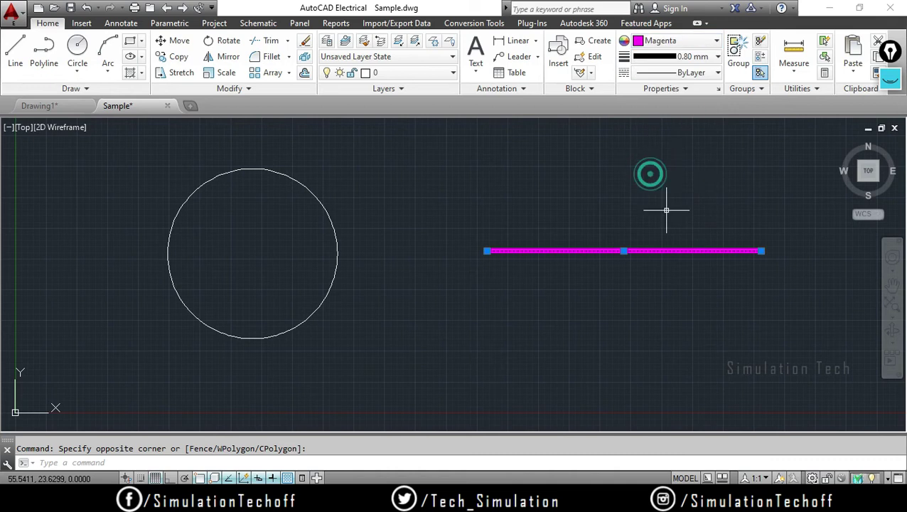
Give both the circle and the line a 1.40 mm lineweight and the colour Cyan
{"action": "left_click", "coordinate": [336, 240]}
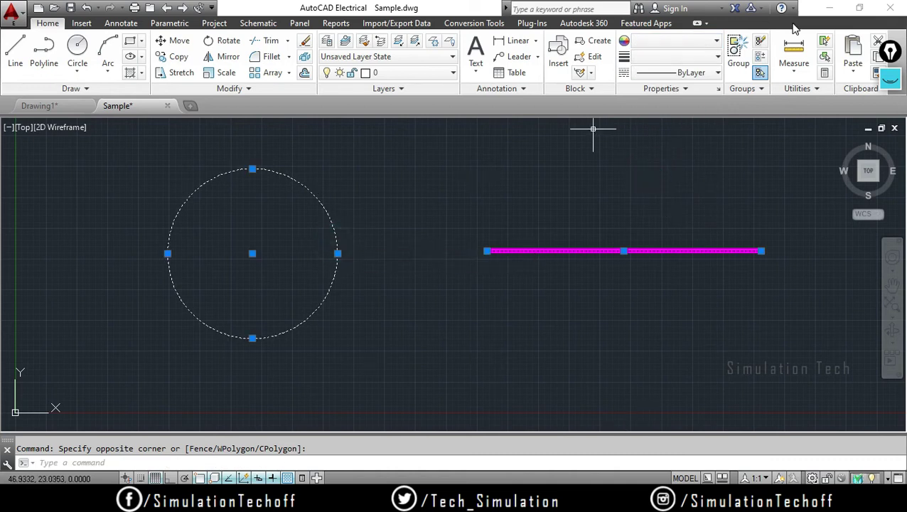
{"action": "left_click", "coordinate": [675, 56]}
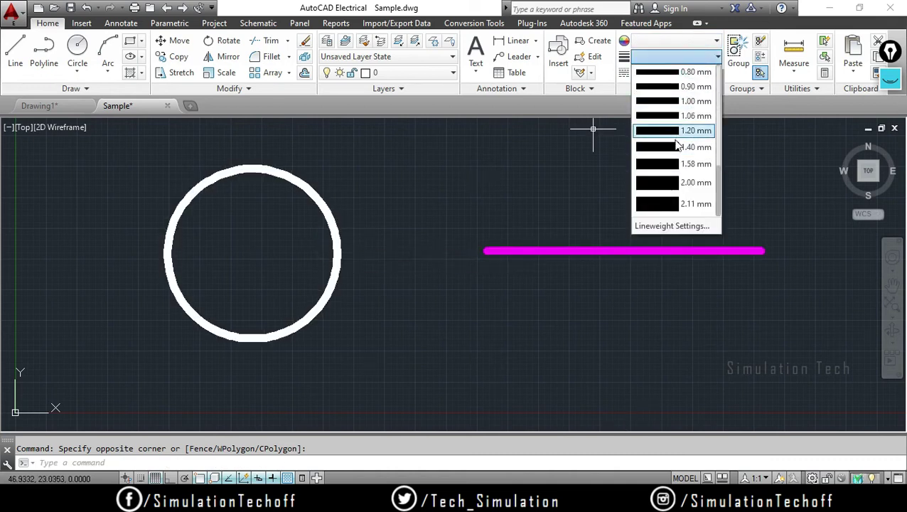
{"action": "left_click", "coordinate": [672, 147]}
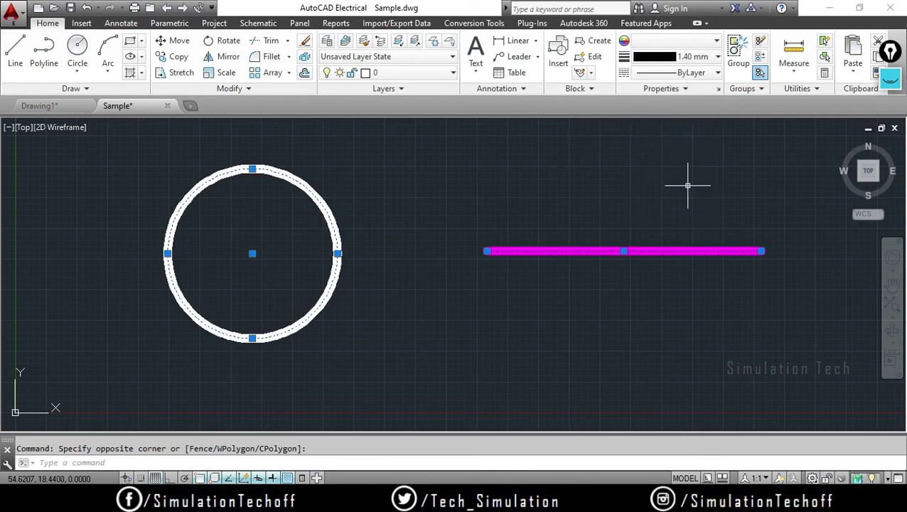
{"action": "left_click", "coordinate": [682, 40]}
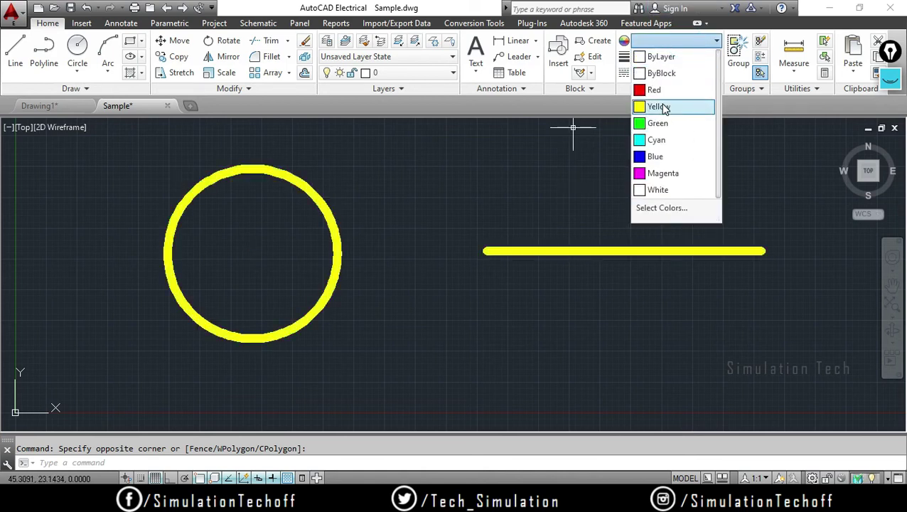
{"action": "left_click", "coordinate": [661, 140]}
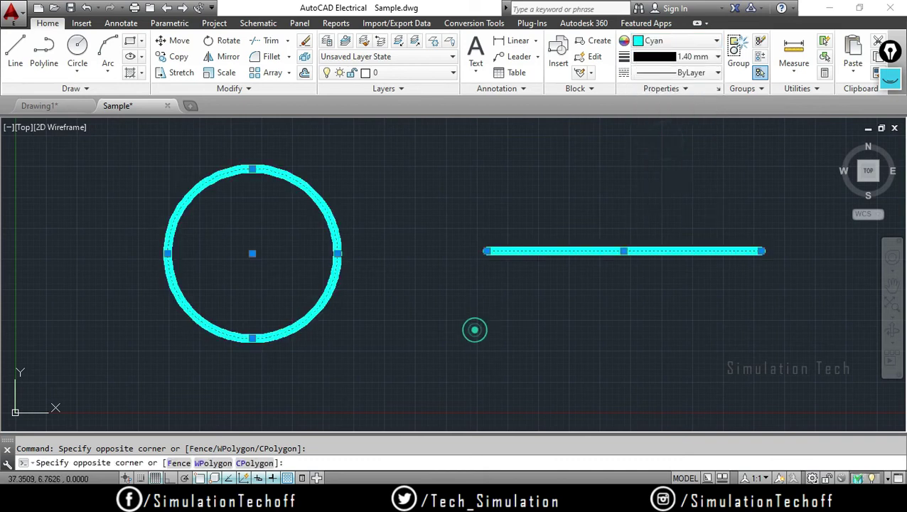
{"action": "key", "text": "Escape"}
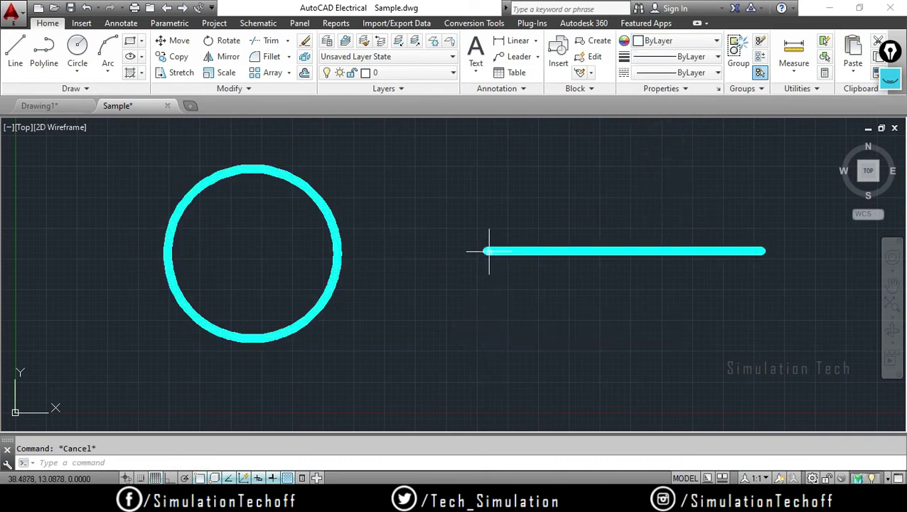
{"action": "left_click", "coordinate": [489, 251]}
Stretch the cyan line's left endpoint to the circle's centre
{"action": "left_click", "coordinate": [487, 251]}
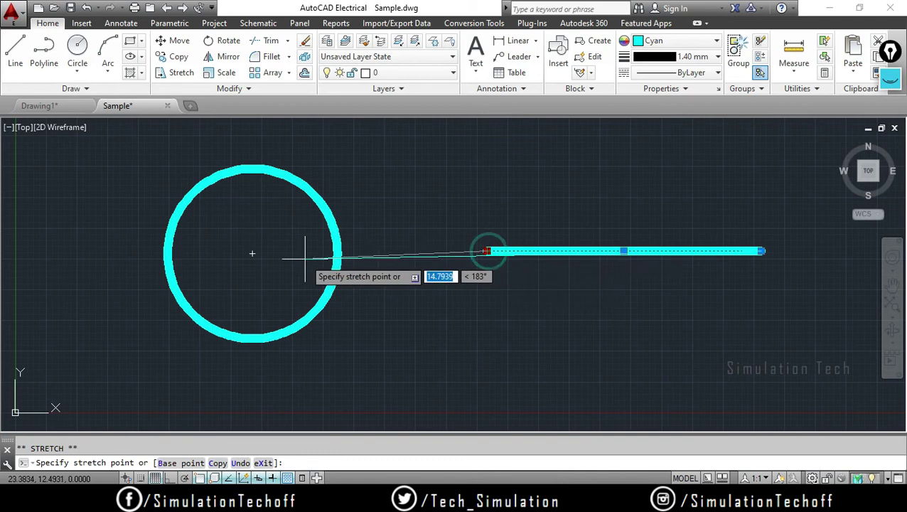
{"action": "left_click", "coordinate": [251, 253]}
{"action": "key", "text": "Escape"}
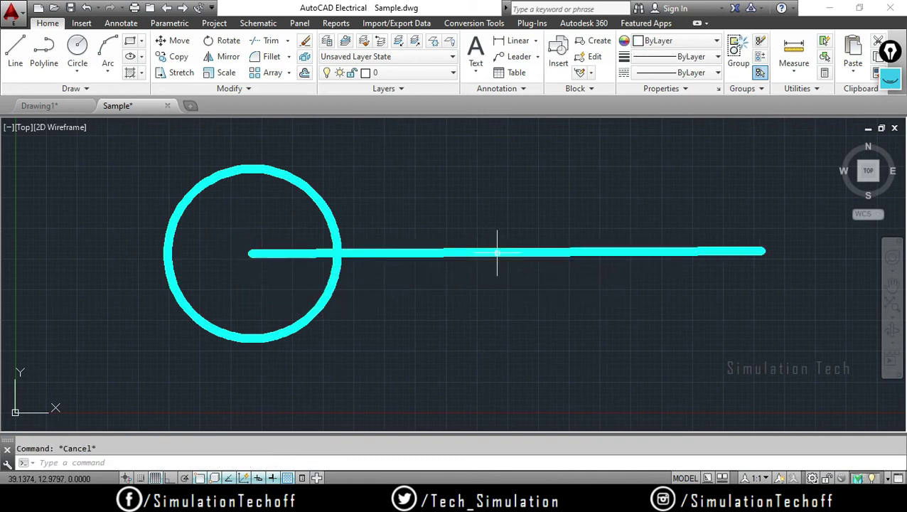
Move the line down by its midpoint grip until it touches the circle's bottom quadrant
{"action": "left_click", "coordinate": [497, 253]}
{"action": "left_click", "coordinate": [506, 251]}
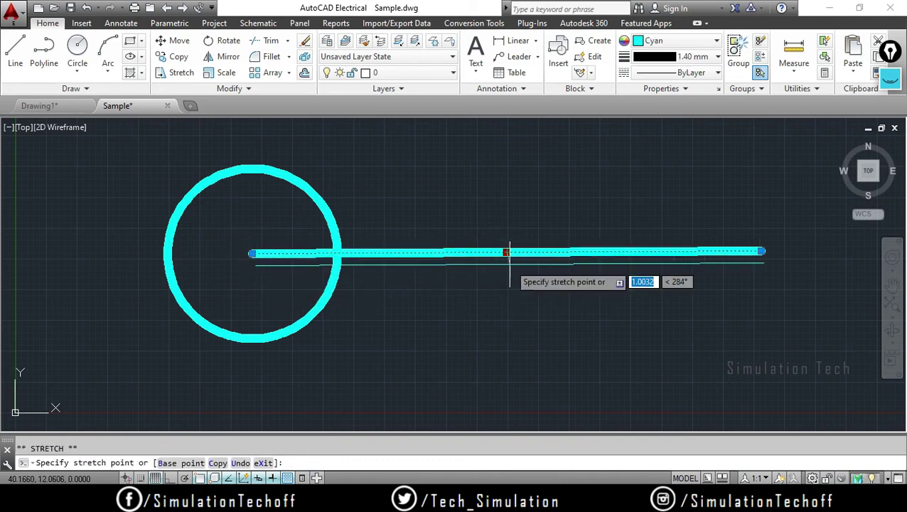
{"action": "left_click", "coordinate": [506, 307]}
{"action": "key", "text": "Escape"}
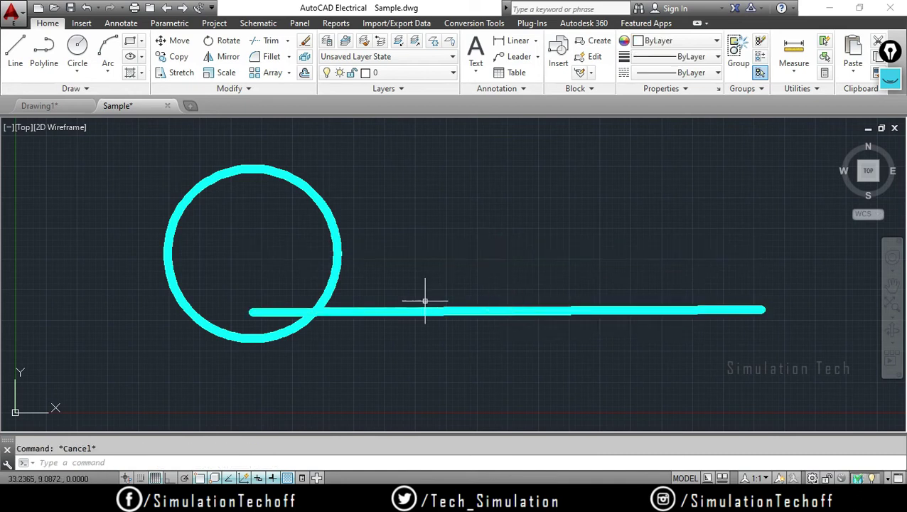
{"action": "left_click", "coordinate": [519, 310]}
{"action": "left_click", "coordinate": [507, 311]}
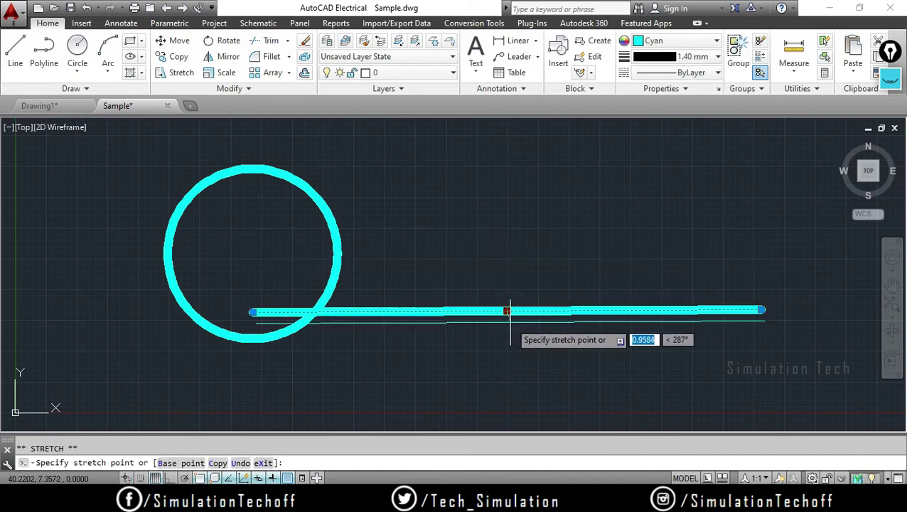
{"action": "left_click", "coordinate": [507, 337]}
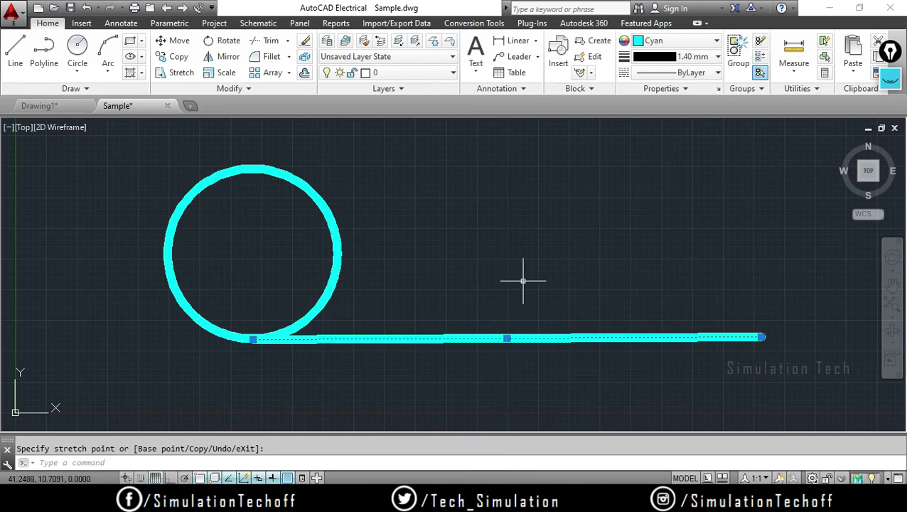
{"action": "key", "text": "Escape"}
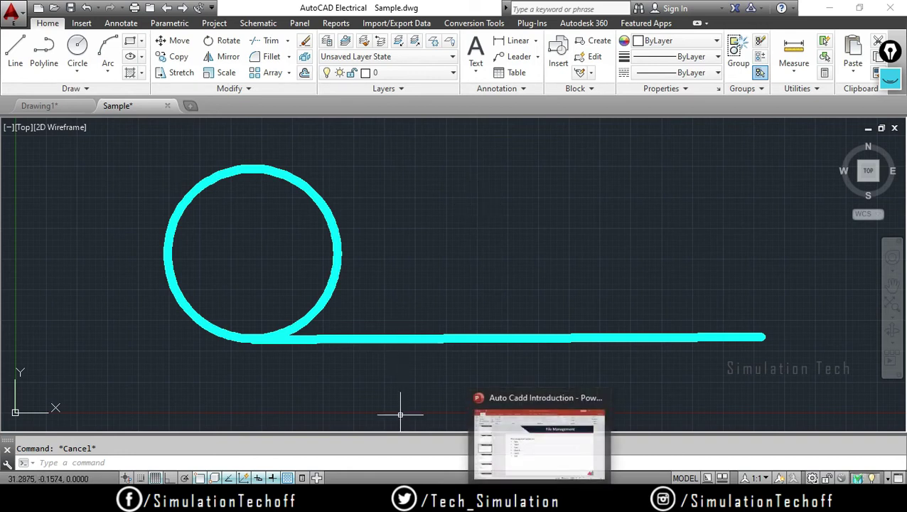
Bring up the PowerPoint lecture and go to slide 32, 'Save As Command'
{"action": "left_click", "coordinate": [530, 416]}
{"action": "left_click", "coordinate": [71, 455]}
{"action": "scroll", "coordinate": [95, 391], "scroll_direction": "down", "scroll_amount": 1}
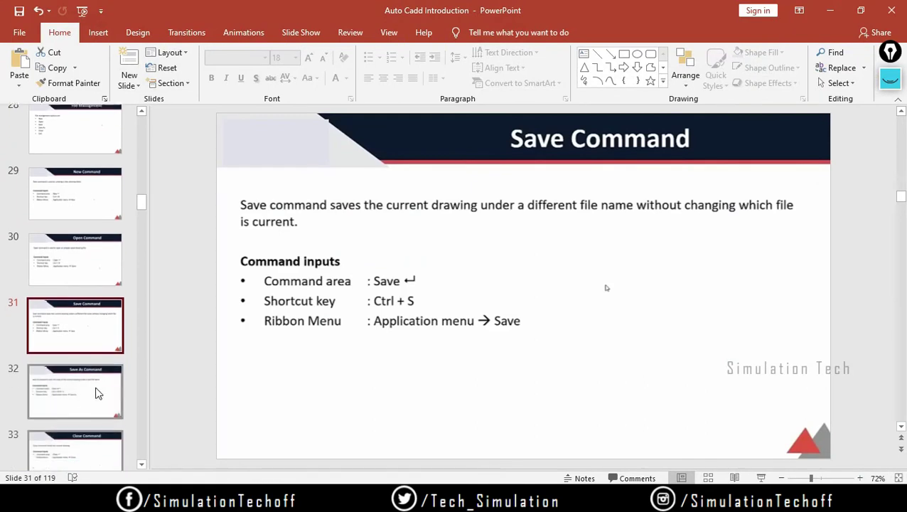
{"action": "scroll", "coordinate": [105, 455], "scroll_direction": "down", "scroll_amount": 1}
{"action": "left_click", "coordinate": [105, 455]}
{"action": "left_click", "coordinate": [91, 379]}
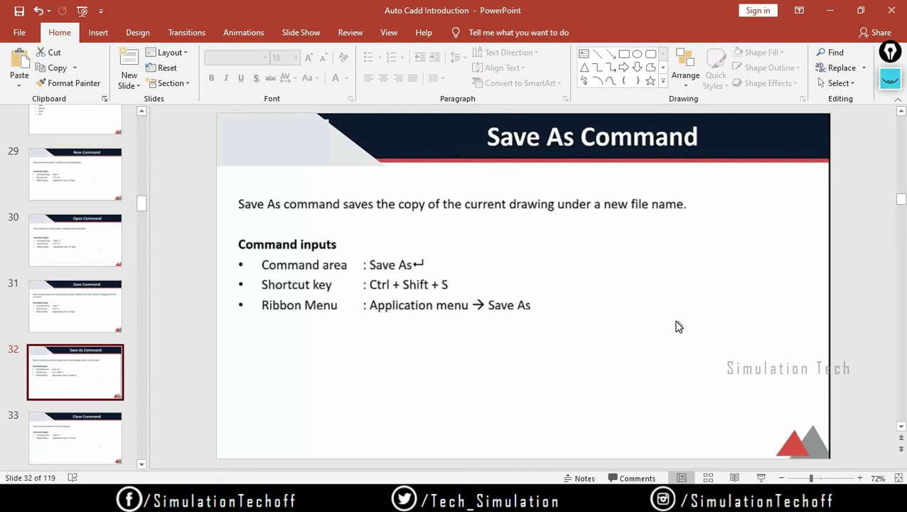
Show the Save As dialog with F12, cancel it, and return to Sample.dwg
{"action": "key", "text": "F12"}
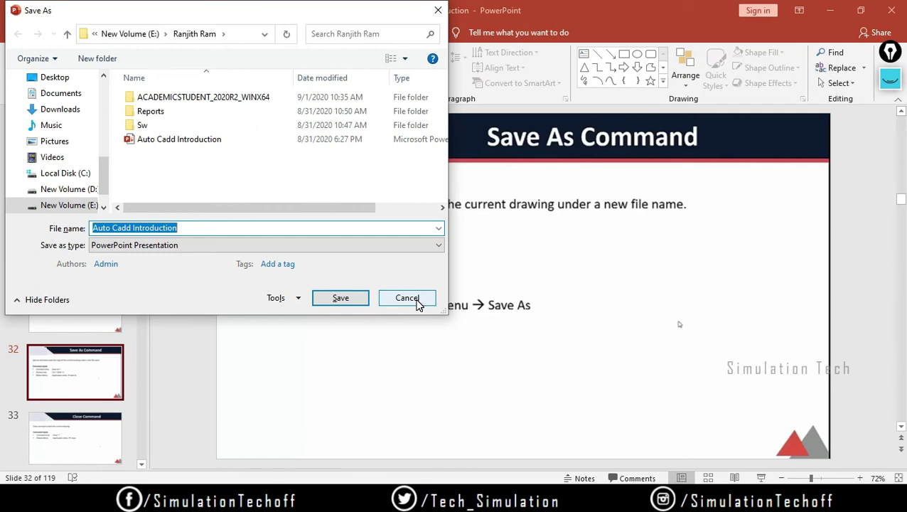
{"action": "left_click", "coordinate": [415, 298]}
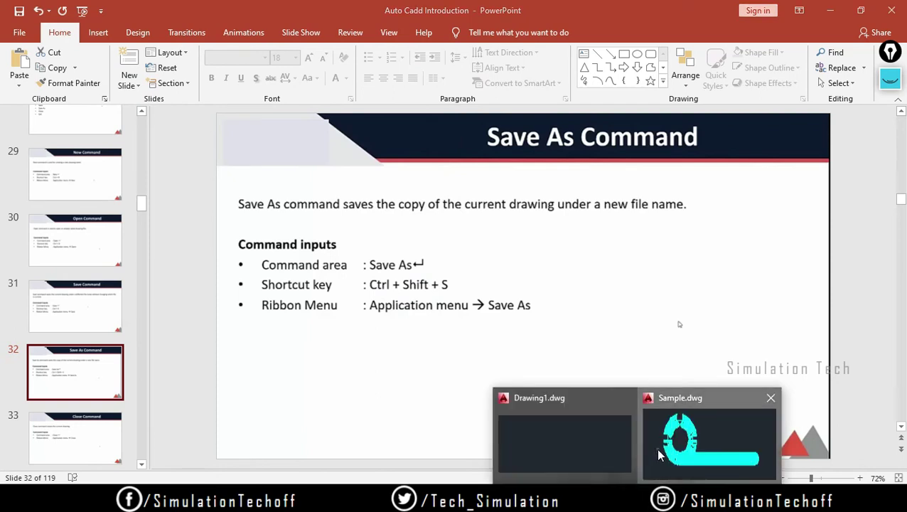
{"action": "left_click", "coordinate": [655, 448]}
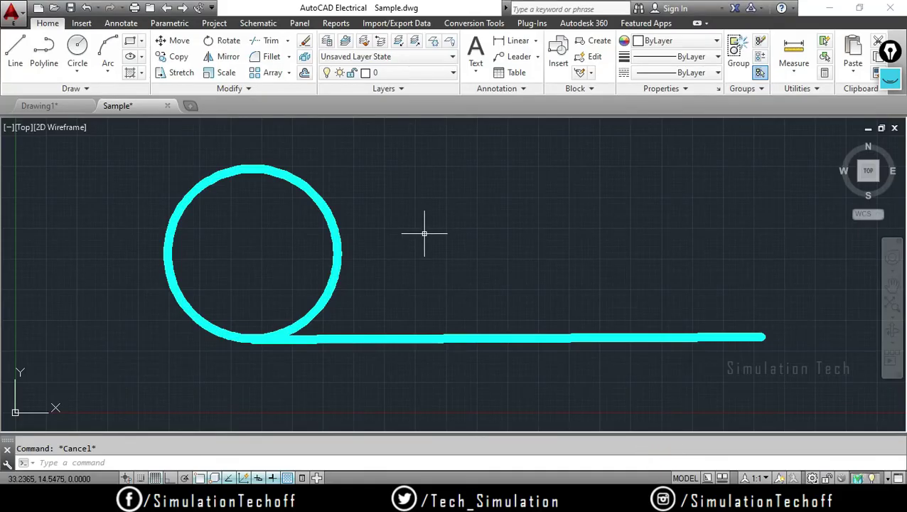
Save the drawing as 'Sample 2.0' on the Desktop
{"action": "key", "text": "ctrl+shift+s"}
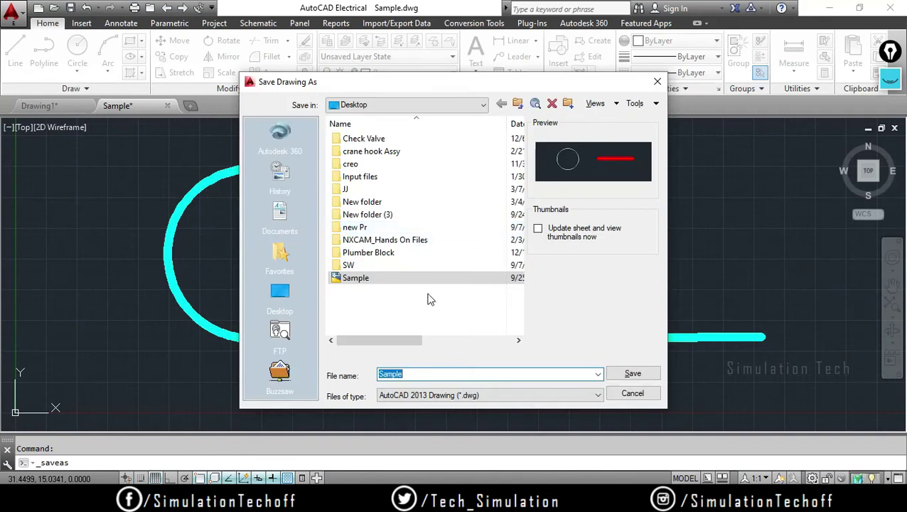
{"action": "left_click", "coordinate": [466, 375]}
{"action": "type", "text": "2"}
{"action": "key", "text": "Return"}
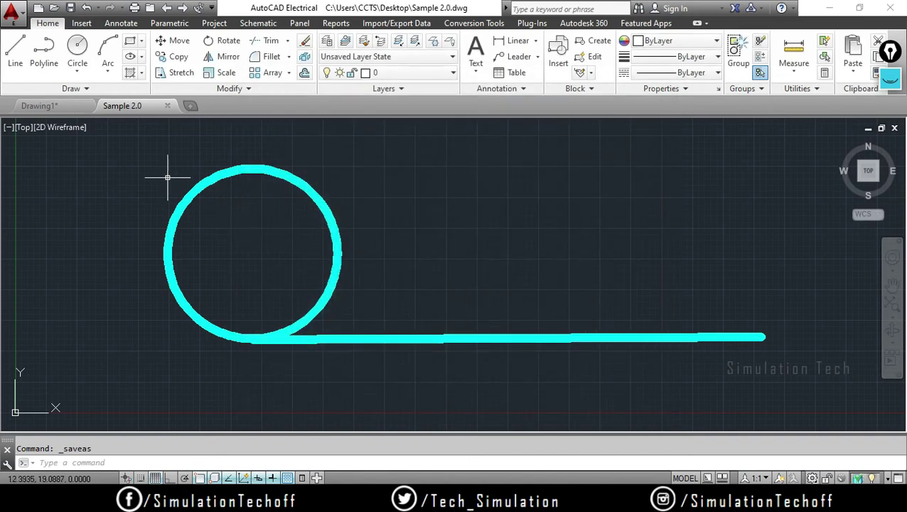
Window-select the circle and line and delete them
{"action": "left_click", "coordinate": [132, 157]}
{"action": "left_click", "coordinate": [833, 380]}
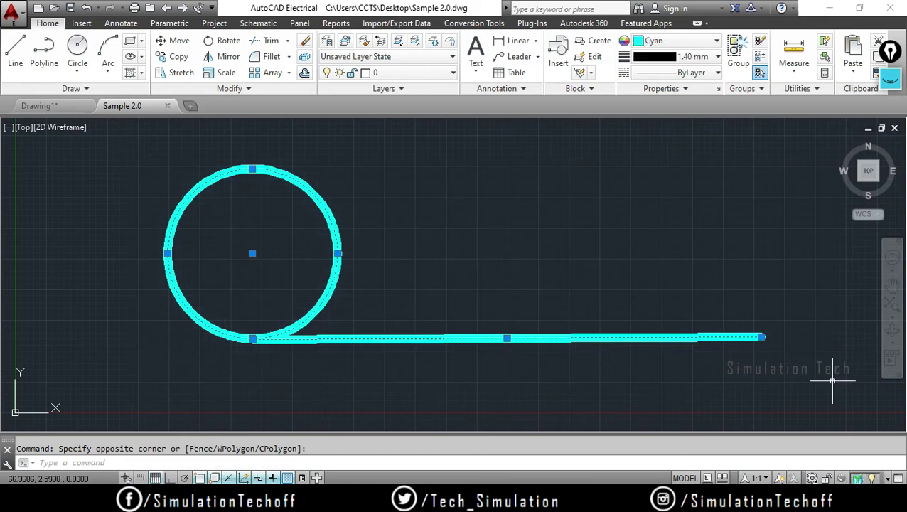
{"action": "key", "text": "Delete"}
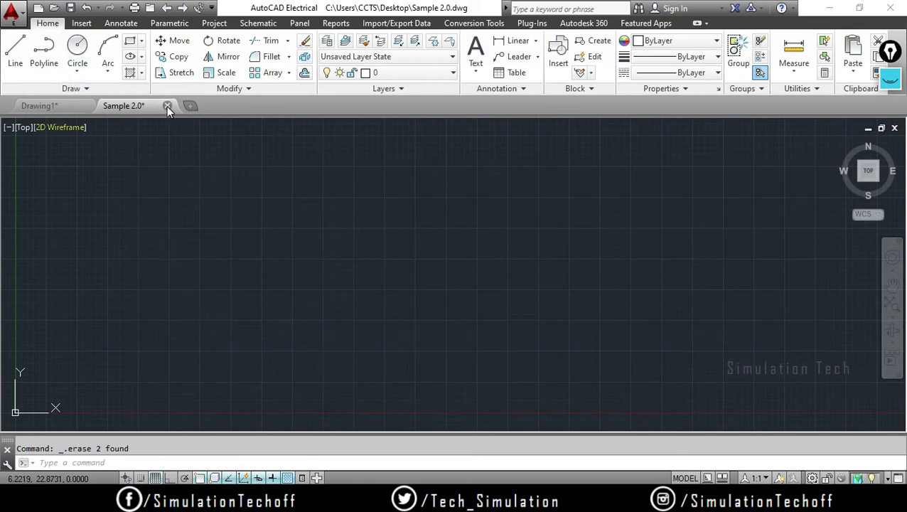
Minimize the windows to the desktop, then restore the Sample 2.0 drawing
{"action": "left_click", "coordinate": [834, 7]}
{"action": "left_click", "coordinate": [832, 7]}
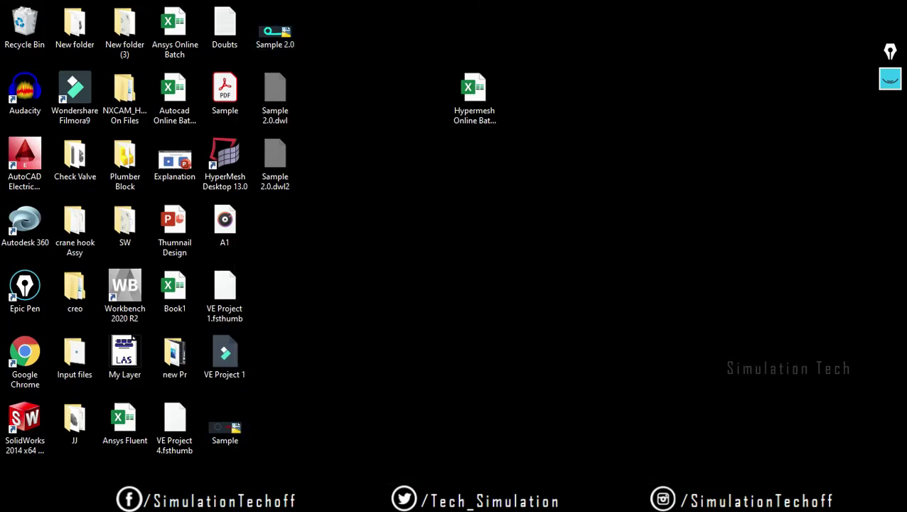
{"action": "left_click", "coordinate": [704, 453]}
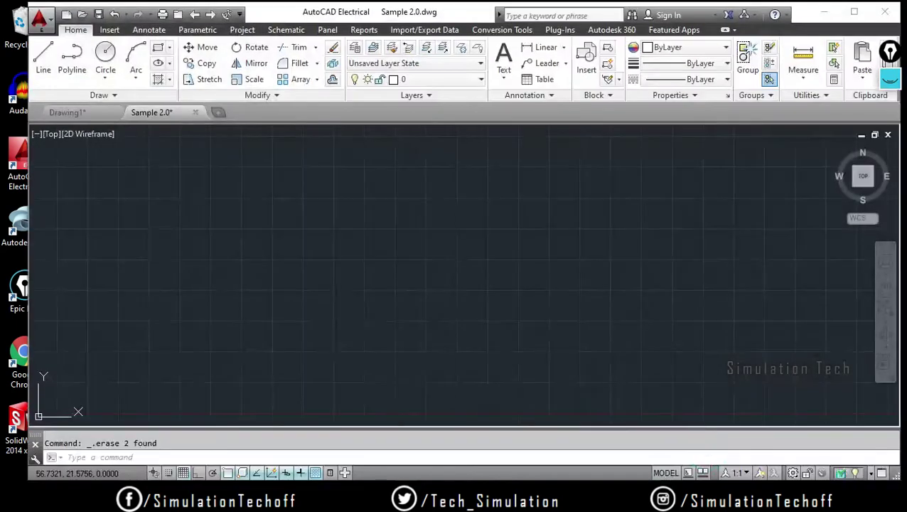
Page PowerPoint back to slide 28 'File Management', then minimize the presentation
{"action": "left_click", "coordinate": [539, 443]}
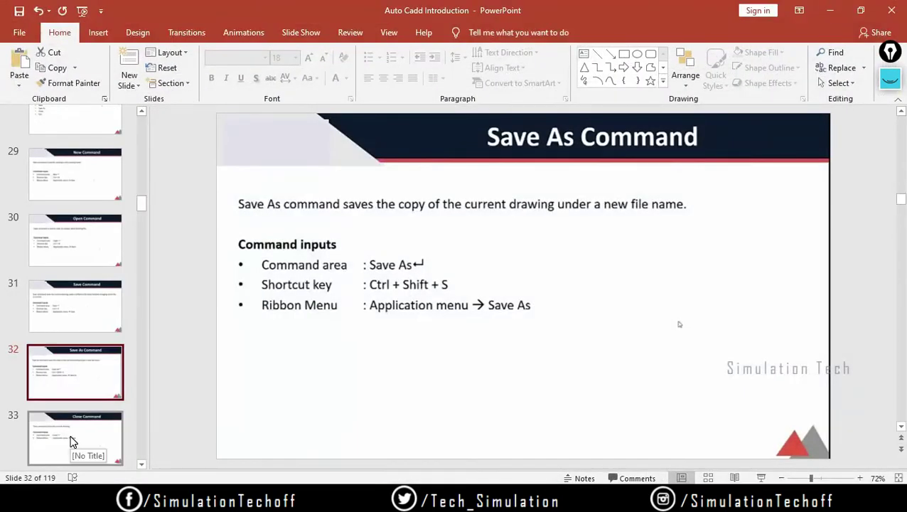
{"action": "left_click", "coordinate": [93, 241]}
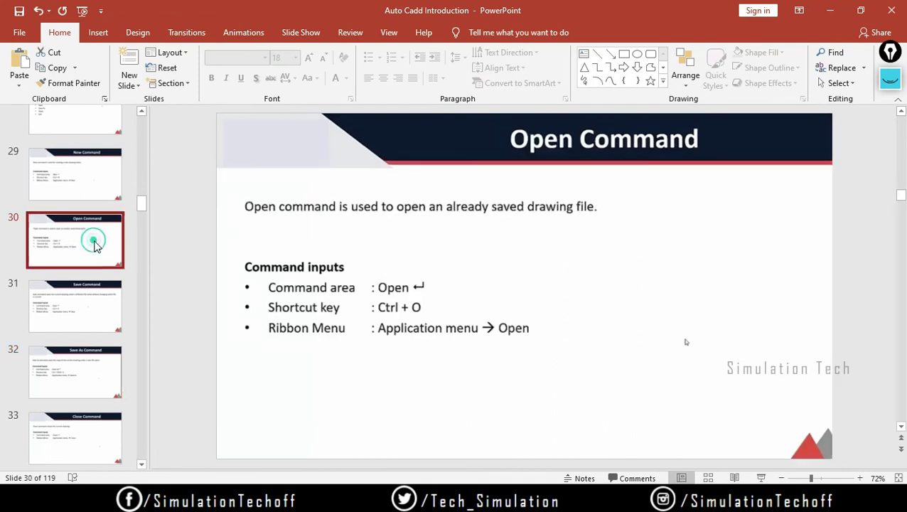
{"action": "left_click", "coordinate": [106, 185]}
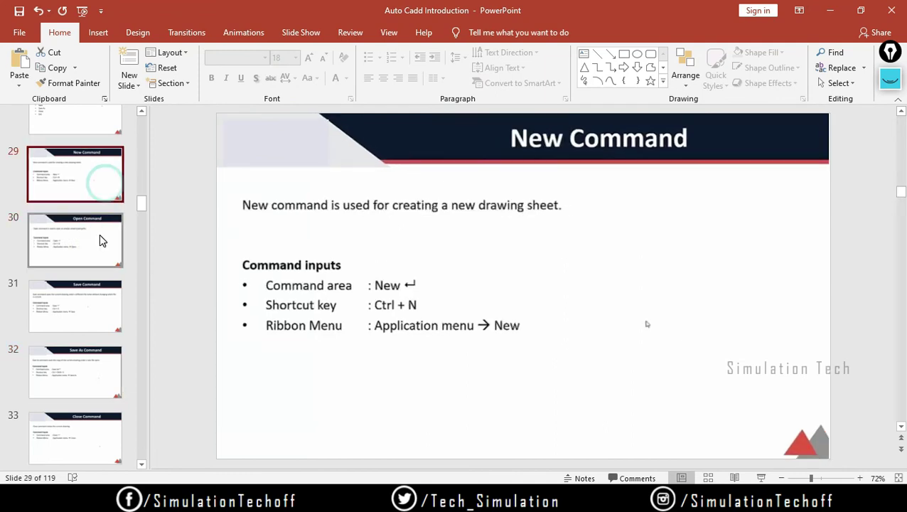
{"action": "left_click", "coordinate": [100, 238]}
{"action": "left_click", "coordinate": [91, 389]}
{"action": "left_click", "coordinate": [75, 178]}
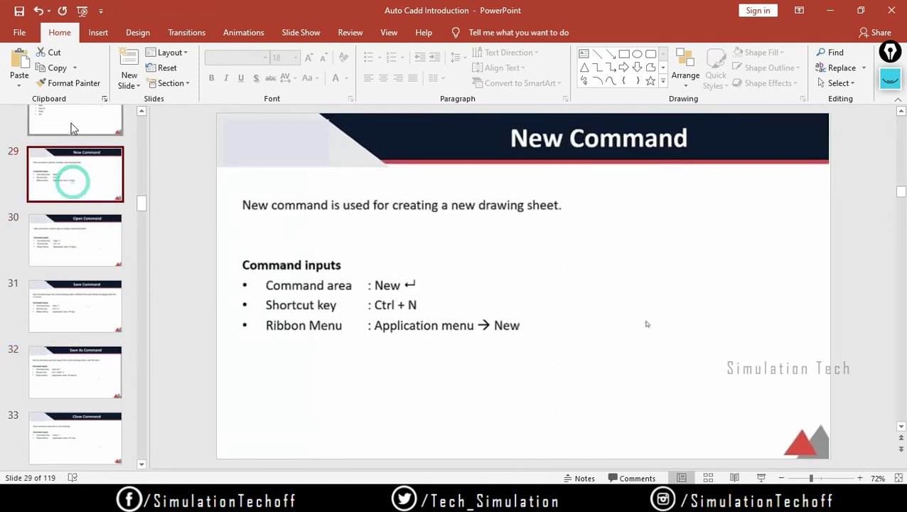
{"action": "left_click", "coordinate": [71, 125]}
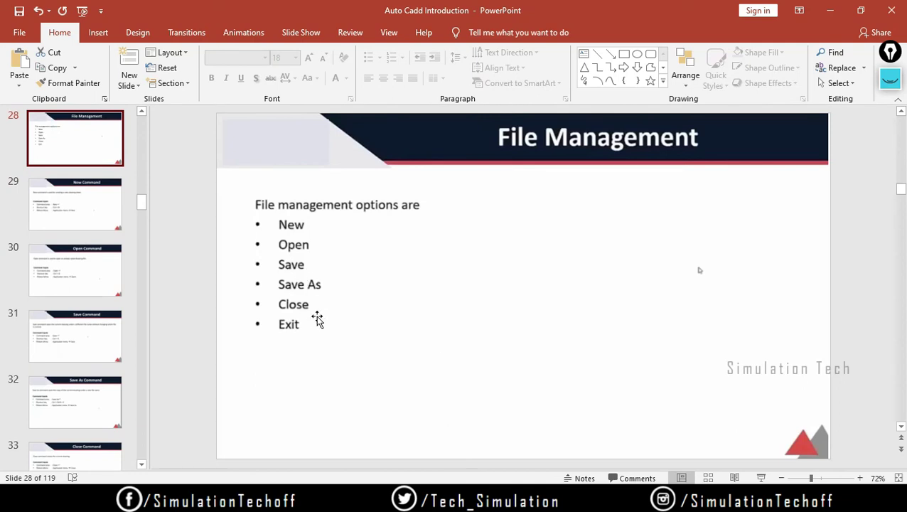
{"action": "left_click", "coordinate": [830, 10]}
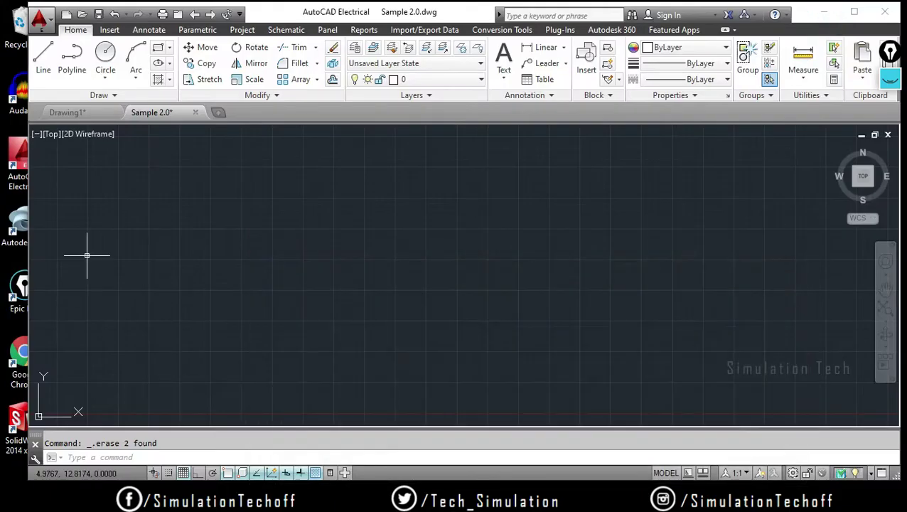
Maximize AutoCAD and close Sample 2.0 with CLOSE, choosing not to save changes
{"action": "left_click", "coordinate": [853, 11]}
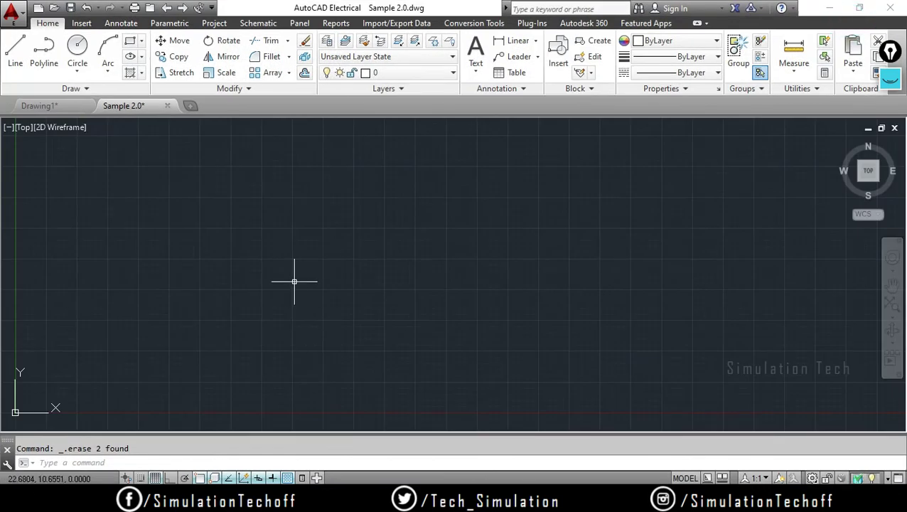
{"action": "type", "text": "CLOSE"}
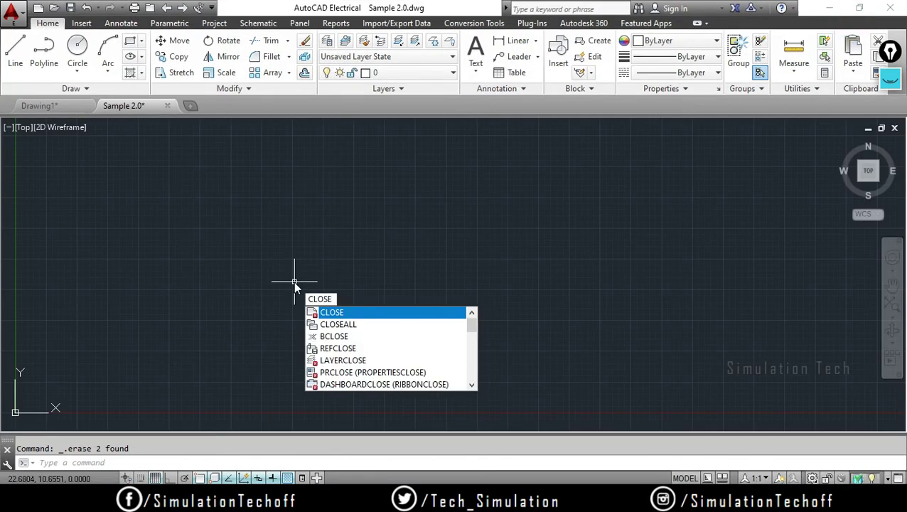
{"action": "key", "text": "Return"}
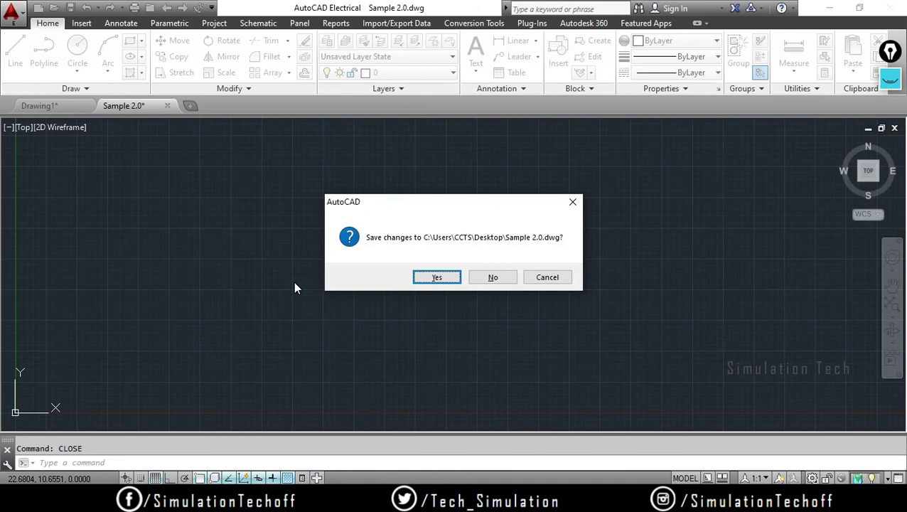
{"action": "key", "text": "Tab"}
{"action": "key", "text": "Return"}
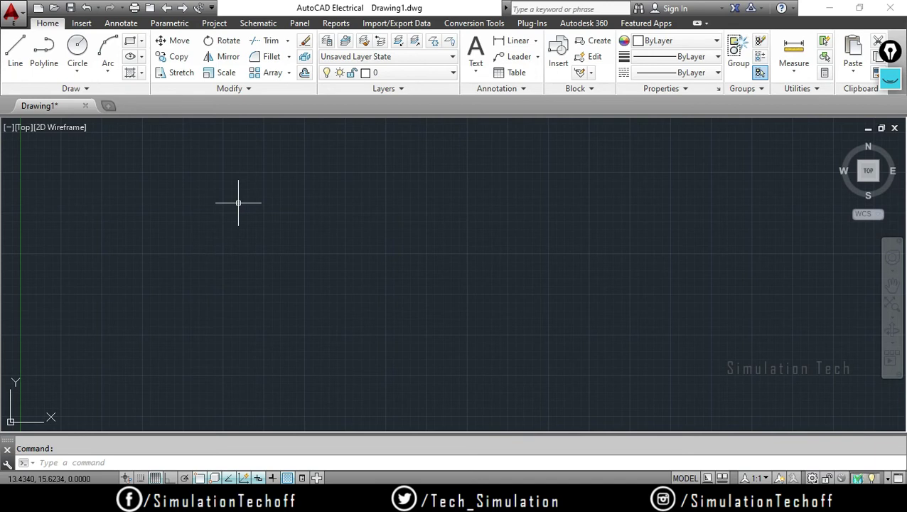
Quit AutoCAD with QUIT without saving Drawing1, then relaunch it from the desktop icon
{"action": "type", "text": "ex"}
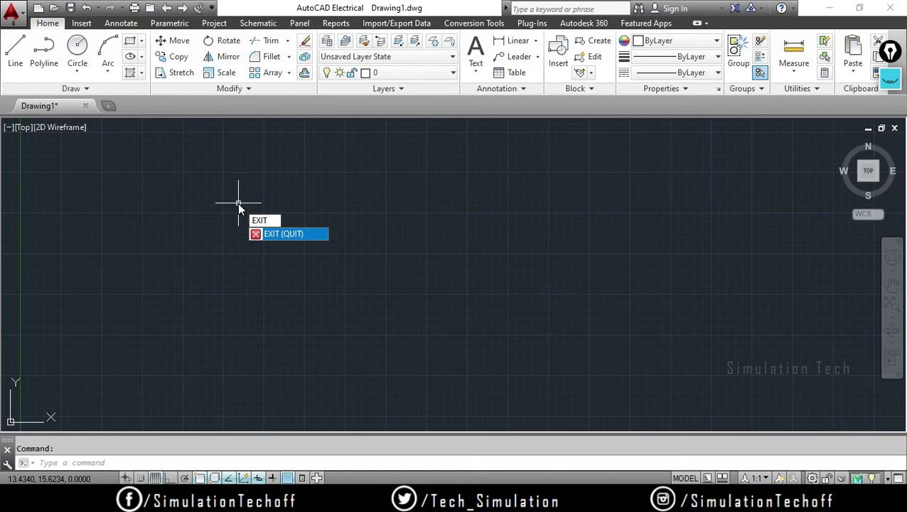
{"action": "key", "text": "BackSpace"}
{"action": "key", "text": "BackSpace"}
{"action": "key", "text": "BackSpace"}
{"action": "key", "text": "BackSpace"}
{"action": "type", "text": "q"}
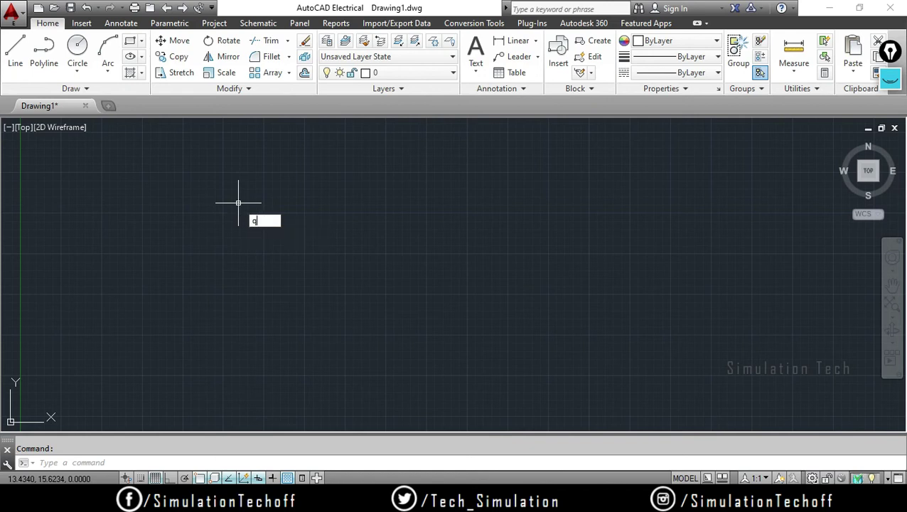
{"action": "type", "text": "uit"}
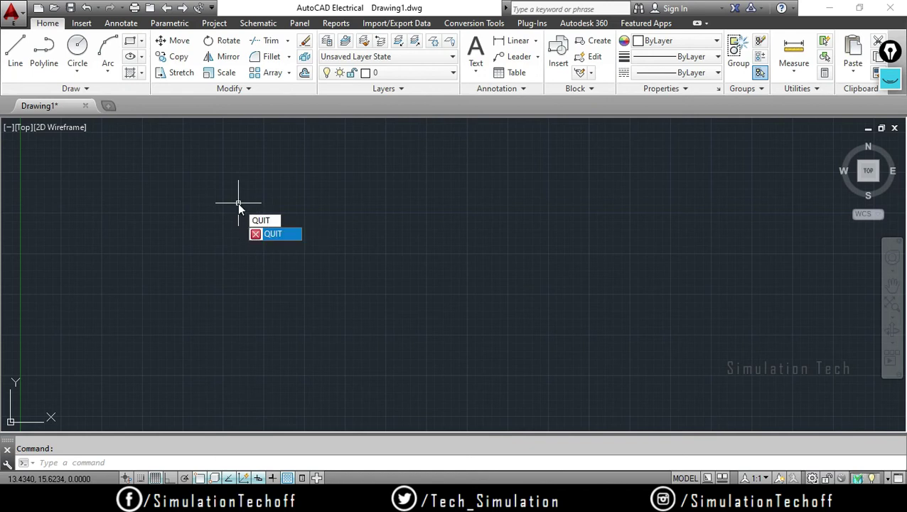
{"action": "key", "text": "Return"}
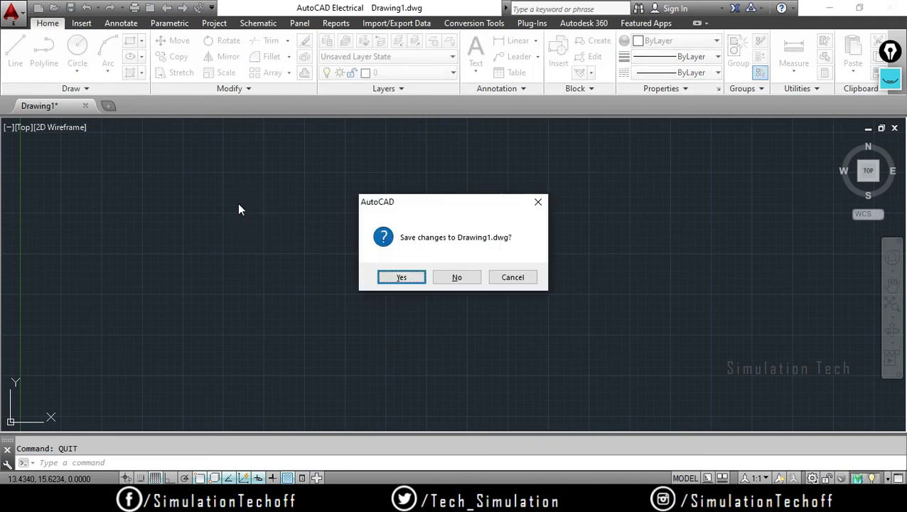
{"action": "key", "text": "Tab"}
{"action": "key", "text": "Return"}
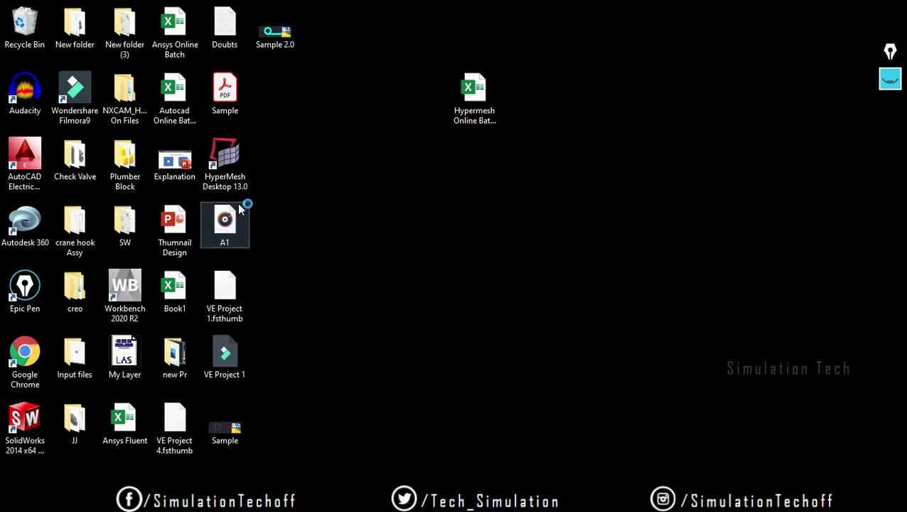
{"action": "double_click", "coordinate": [20, 159]}
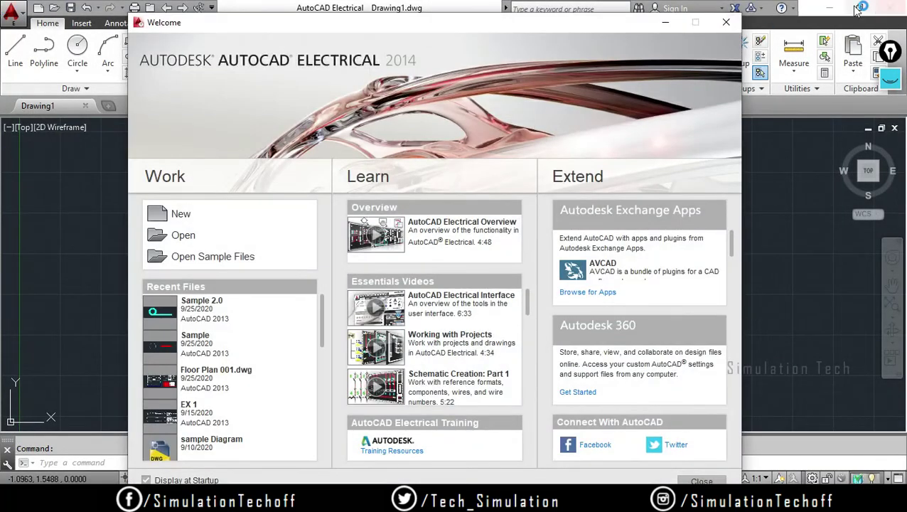
Close the Welcome window to reach the blank Drawing1 workspace
{"action": "left_click", "coordinate": [723, 28]}
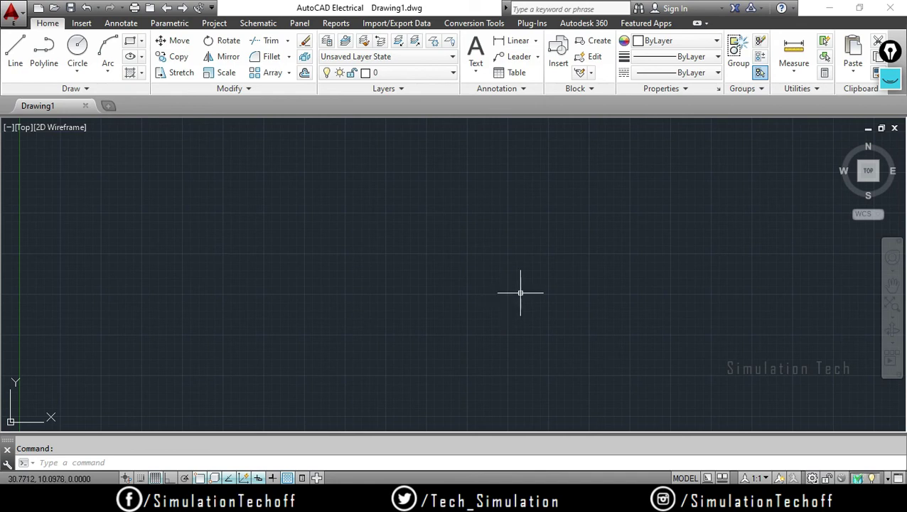
Open the Drawing Units dialog with UN and shift it slightly left
{"action": "type", "text": "un"}
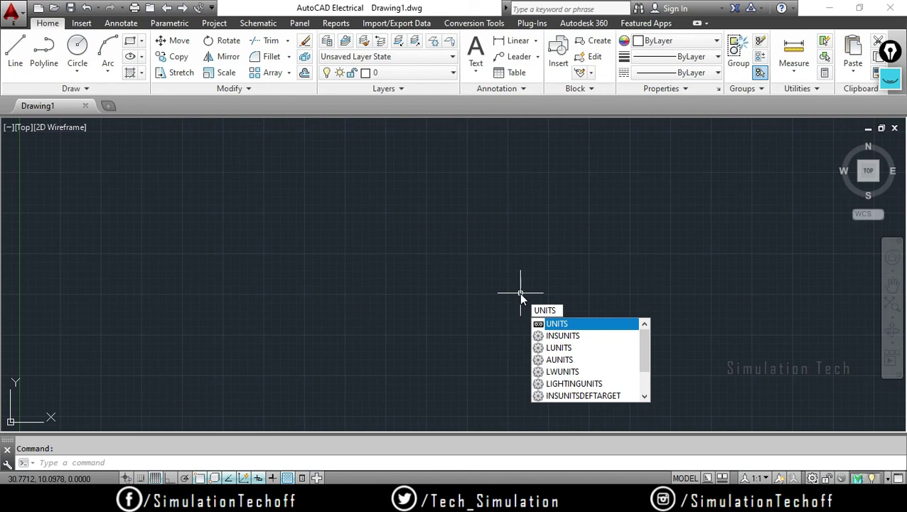
{"action": "key", "text": "Return"}
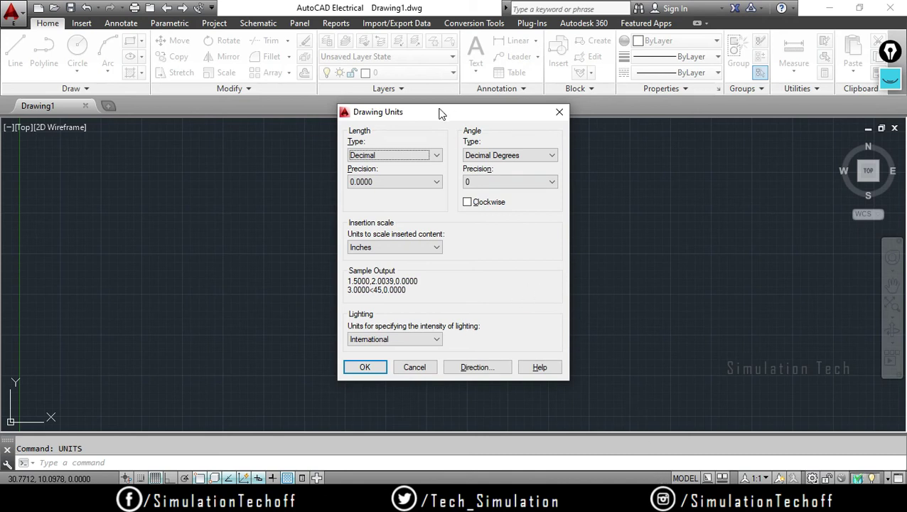
{"action": "left_click_drag", "start_coordinate": [441, 114], "coordinate": [386, 123]}
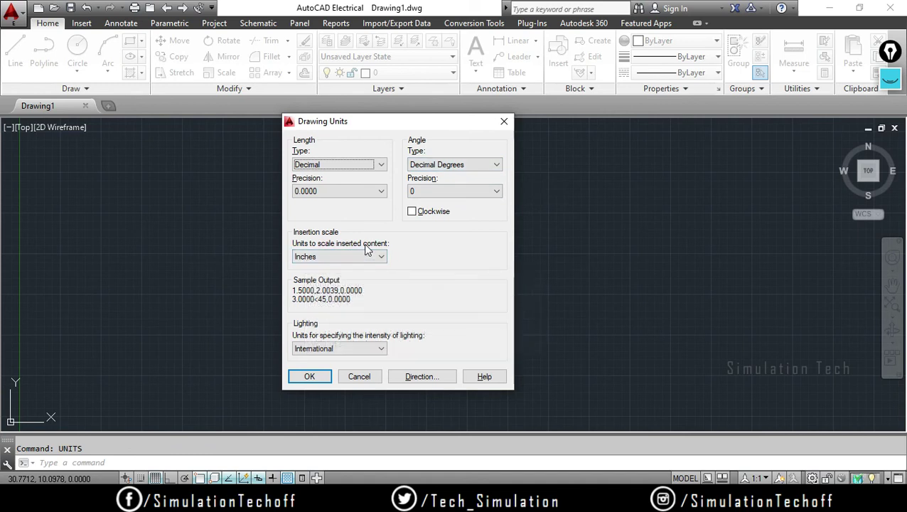
Try Architectural and Engineering length types, then settle on Decimal with 0.0 precision
{"action": "left_click", "coordinate": [338, 171]}
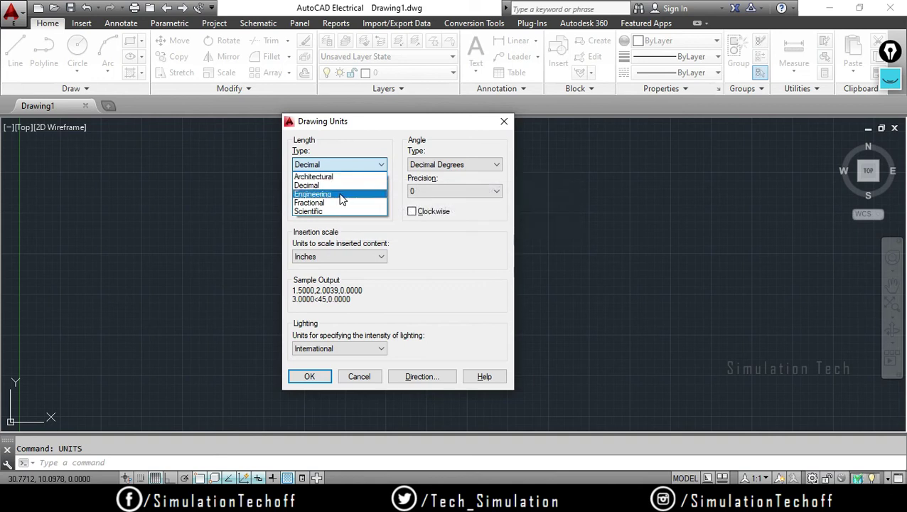
{"action": "left_click", "coordinate": [339, 178]}
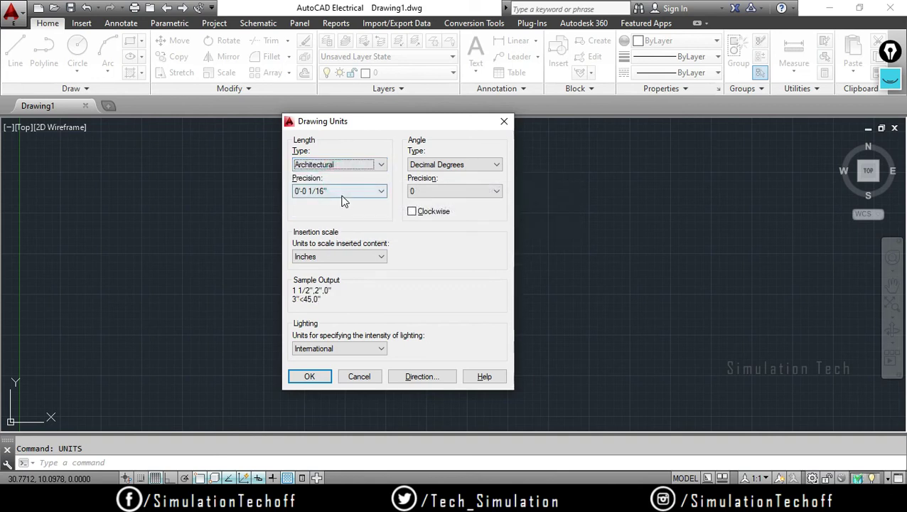
{"action": "left_click", "coordinate": [348, 190]}
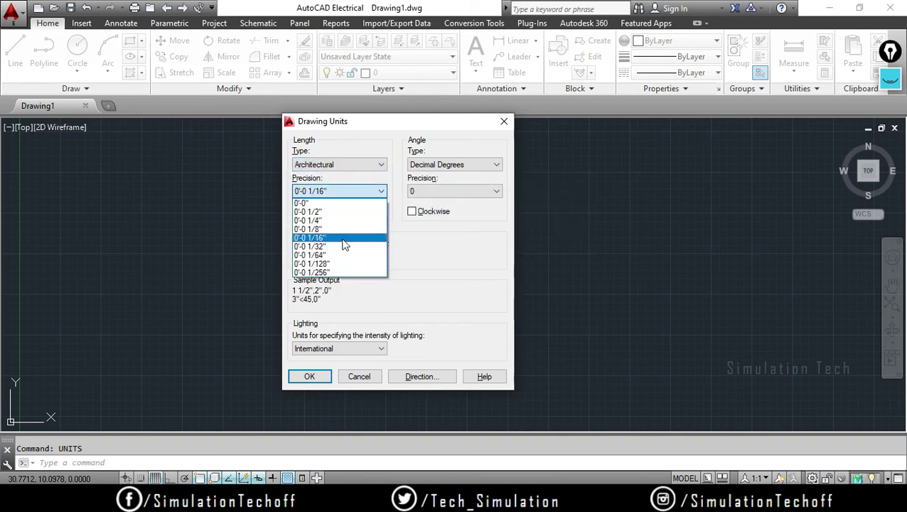
{"action": "left_click", "coordinate": [350, 165]}
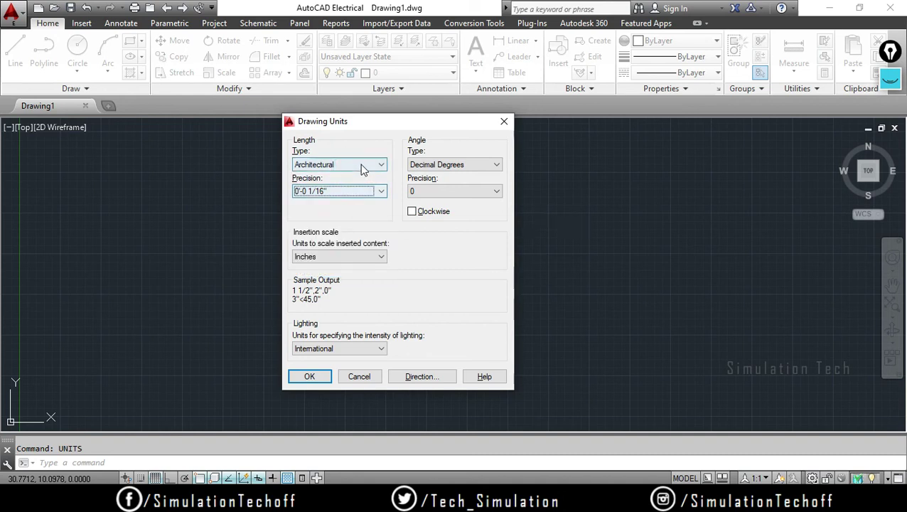
{"action": "left_click", "coordinate": [363, 167]}
{"action": "left_click", "coordinate": [360, 197]}
{"action": "left_click", "coordinate": [358, 194]}
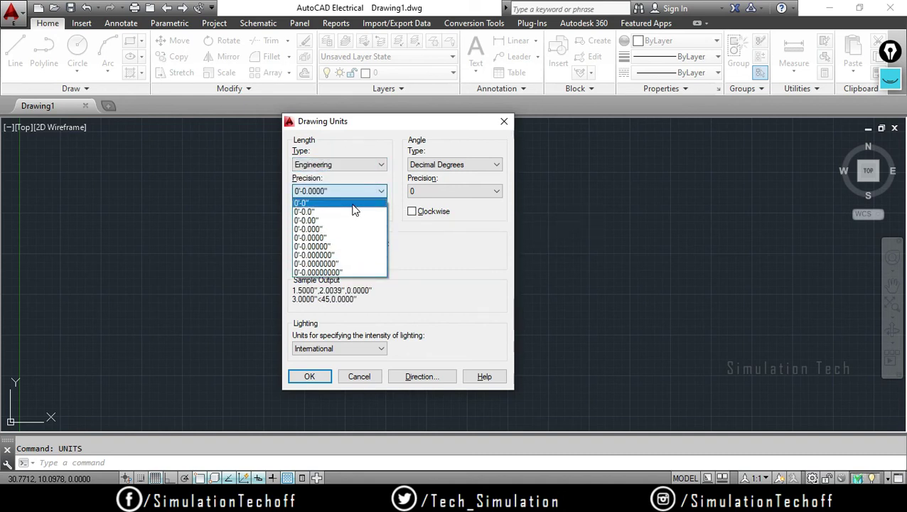
{"action": "left_click", "coordinate": [358, 165]}
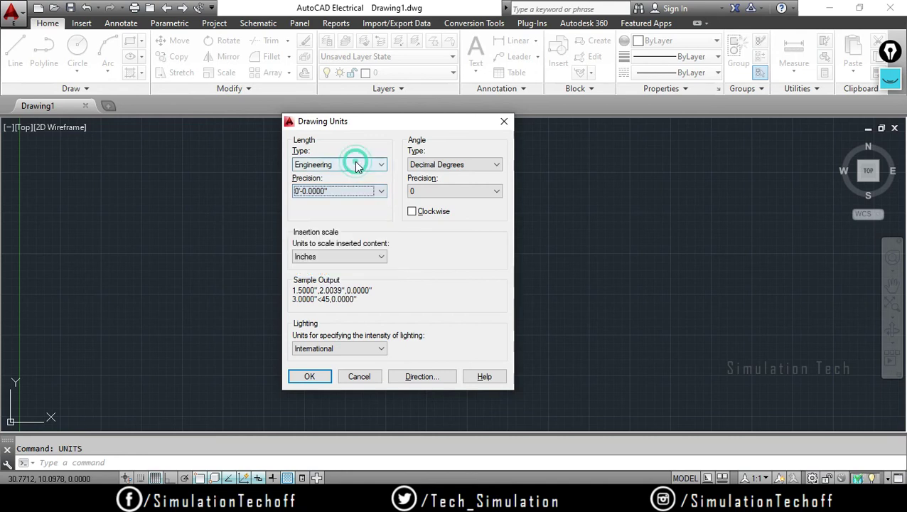
{"action": "left_click", "coordinate": [358, 184]}
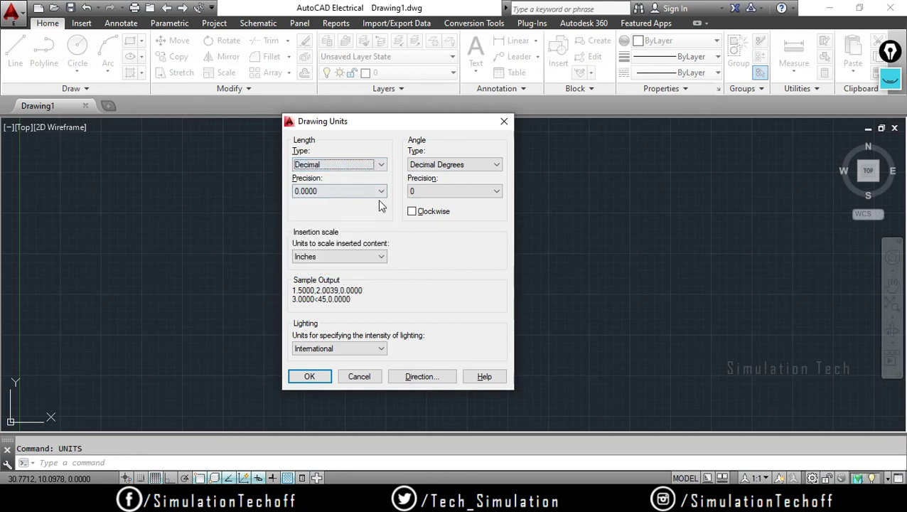
{"action": "left_click", "coordinate": [378, 192]}
{"action": "left_click", "coordinate": [339, 213]}
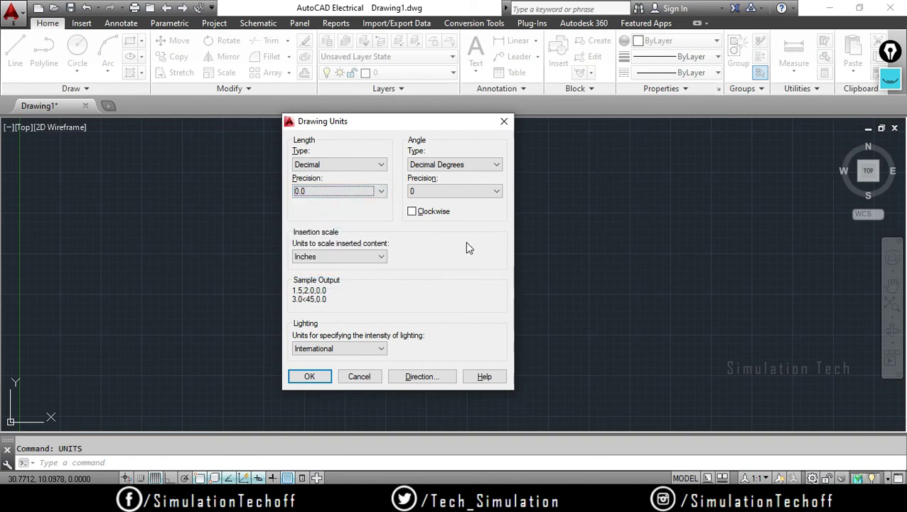
Set insertion scale to Millimeters and angle type to Deg/Min/Sec, then apply with OK
{"action": "left_click", "coordinate": [338, 256]}
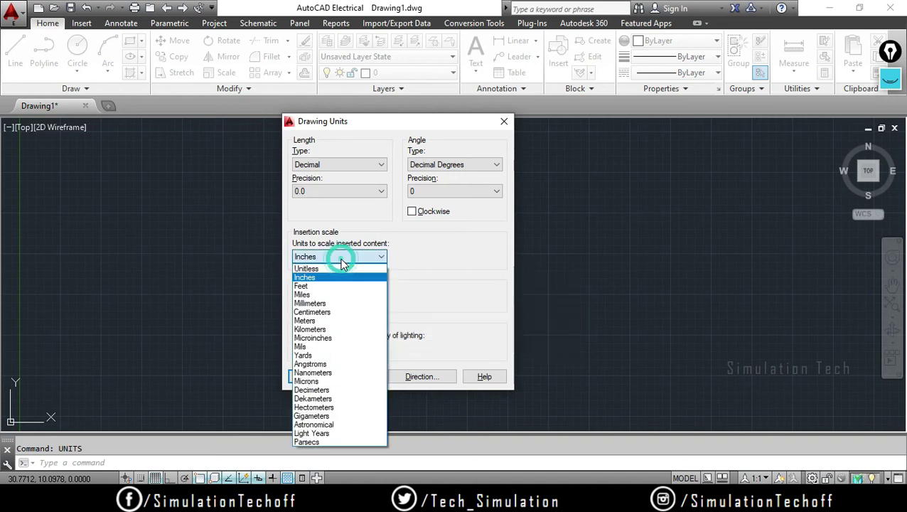
{"action": "left_click", "coordinate": [325, 304]}
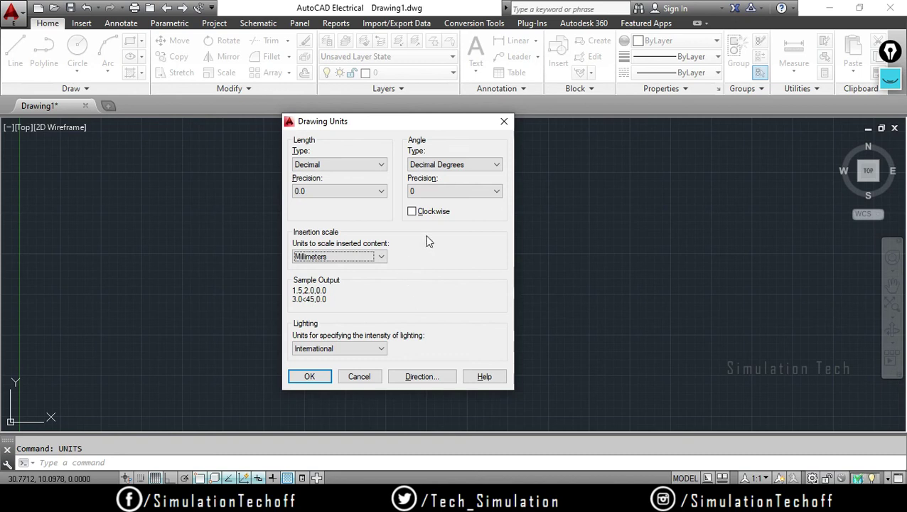
{"action": "left_click", "coordinate": [432, 171]}
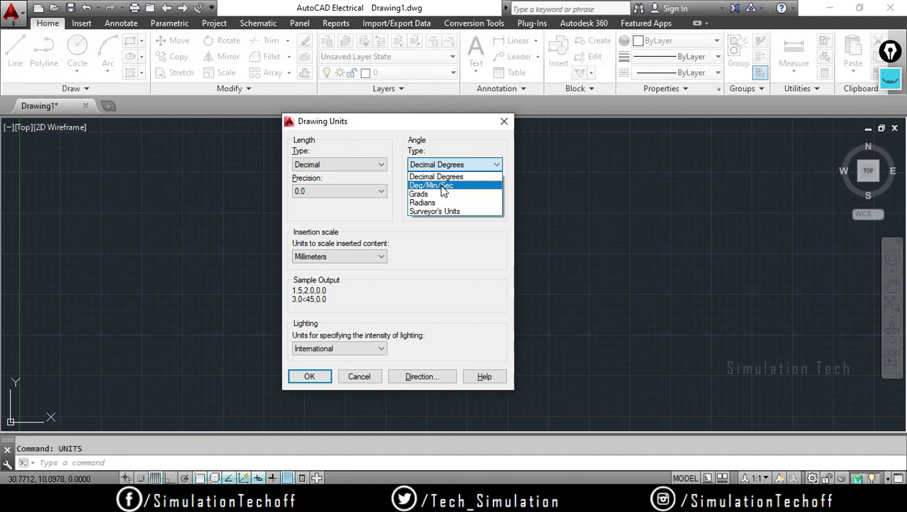
{"action": "left_click", "coordinate": [442, 187]}
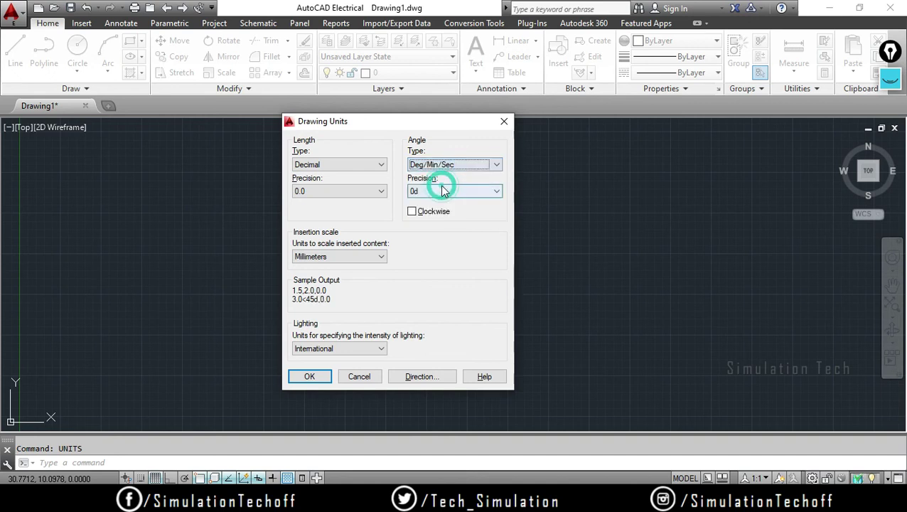
{"action": "left_click", "coordinate": [467, 166]}
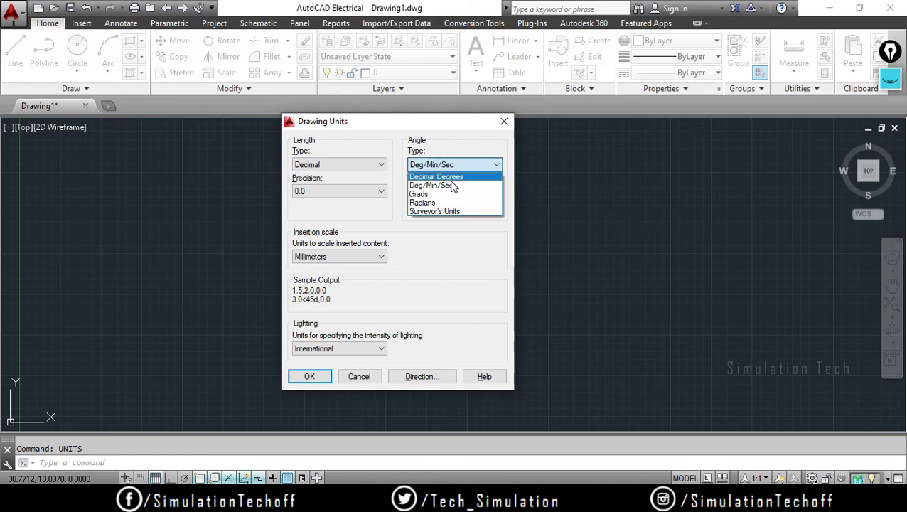
{"action": "left_click", "coordinate": [448, 186]}
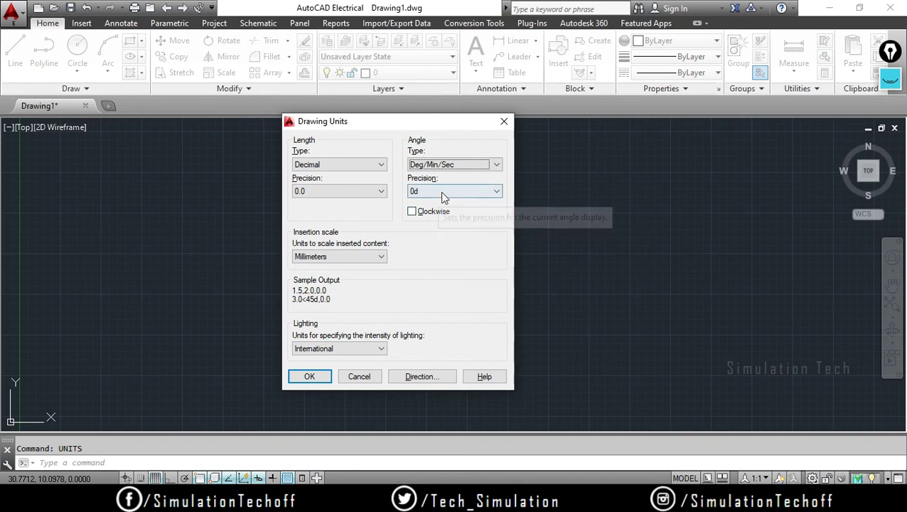
{"action": "left_click", "coordinate": [313, 379]}
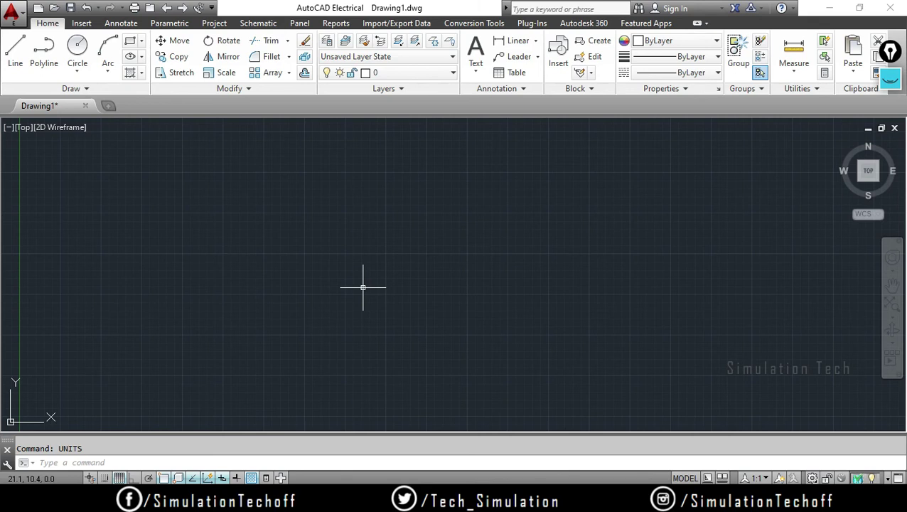
Start the LIMITS command so it prompts for the lower-left corner
{"action": "type", "text": "LIM"}
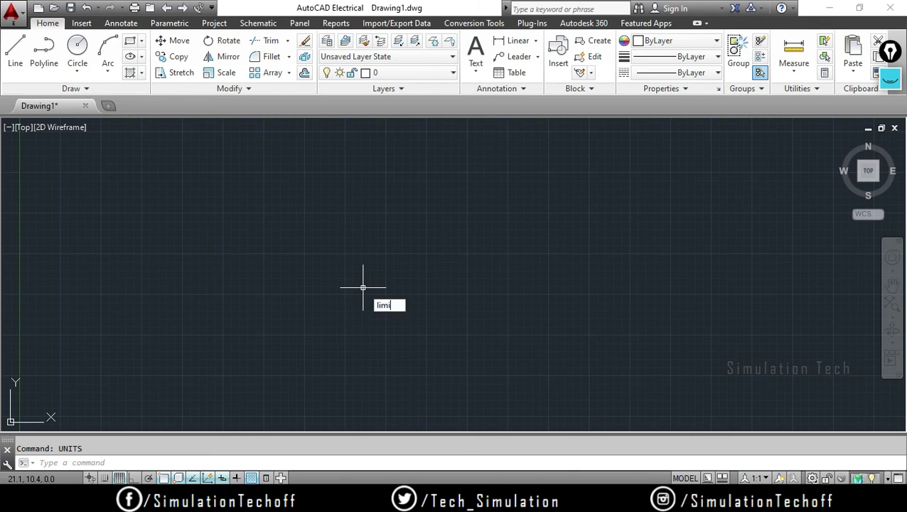
{"action": "type", "text": "ITS"}
{"action": "key", "text": "Return"}
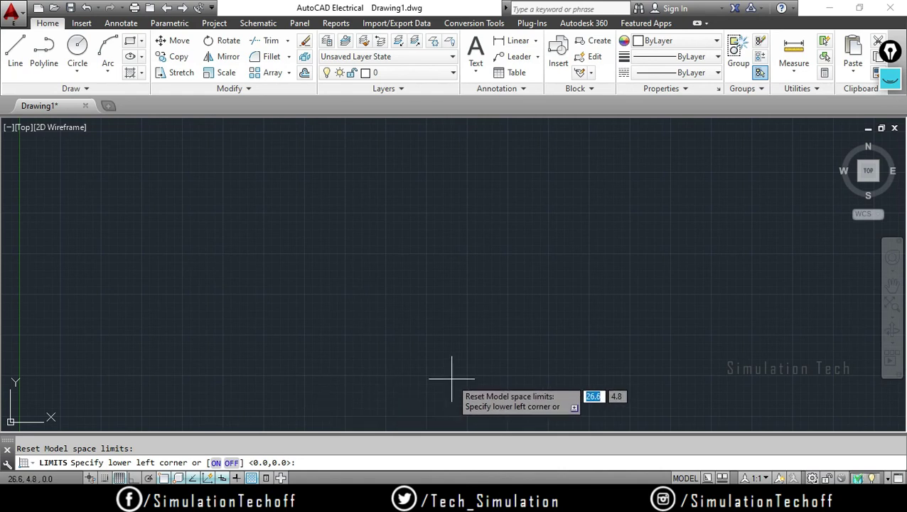
{"action": "left_click", "coordinate": [890, 78]}
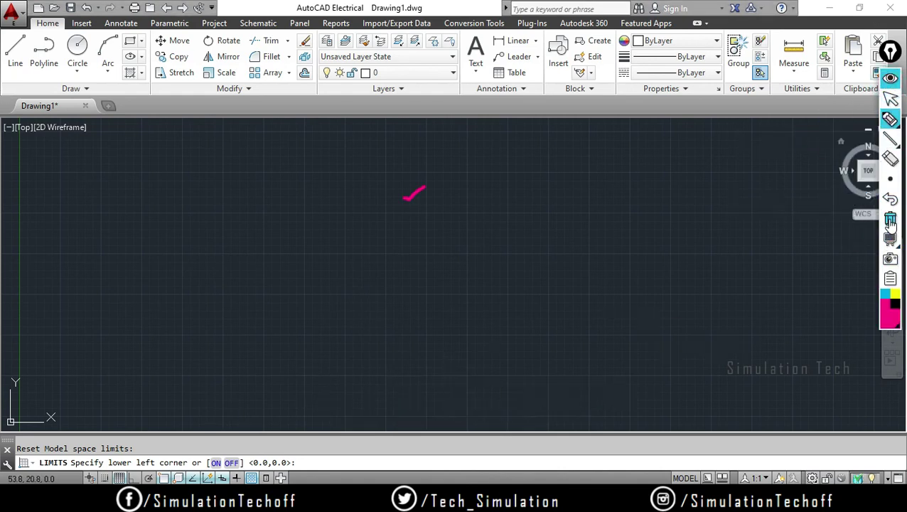
{"action": "left_click", "coordinate": [887, 240]}
{"action": "left_click", "coordinate": [848, 140]}
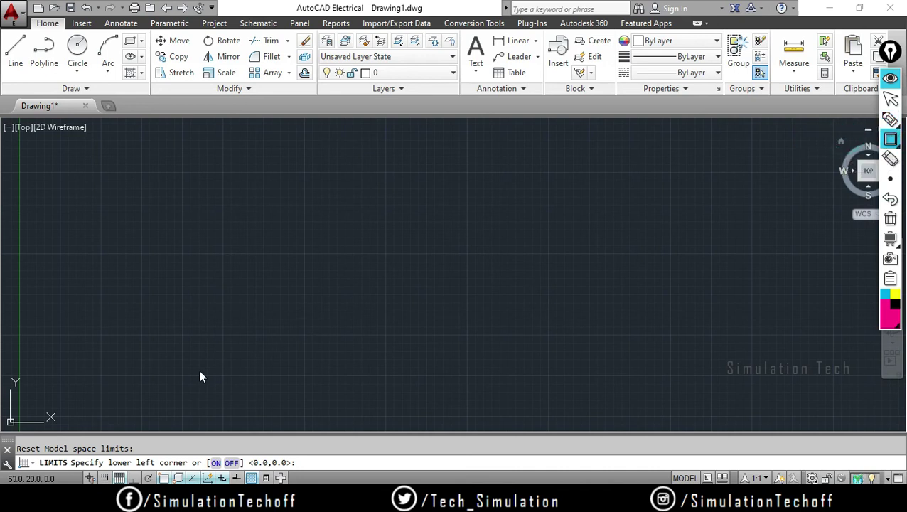
{"action": "mouse_move", "coordinate": [120, 406]}
{"action": "left_mouse_down"}
{"action": "mouse_move", "coordinate": [717, 147]}
{"action": "mouse_move", "coordinate": [686, 142]}
{"action": "left_mouse_up"}
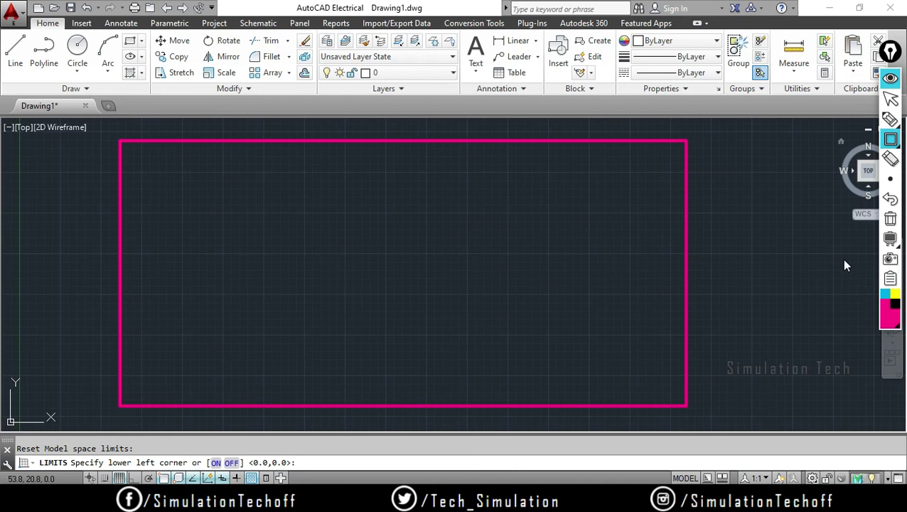
{"action": "left_click", "coordinate": [889, 222]}
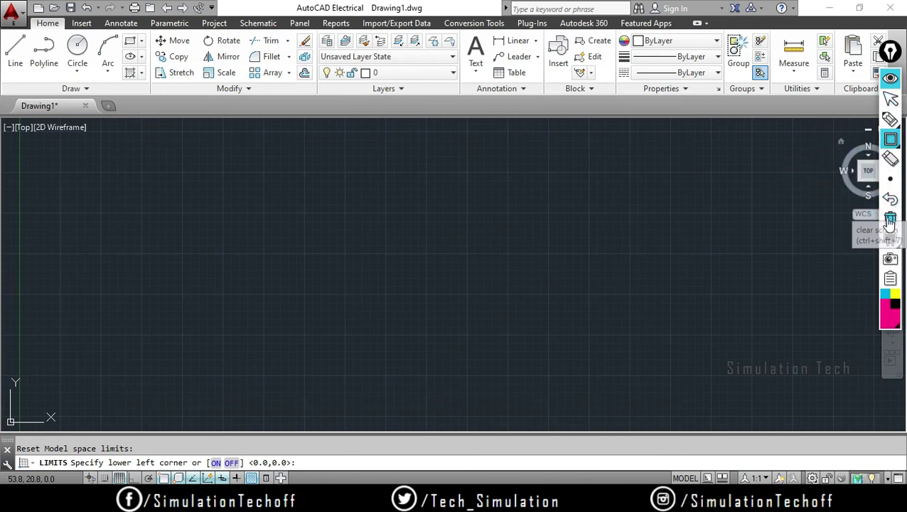
{"action": "left_click", "coordinate": [890, 100]}
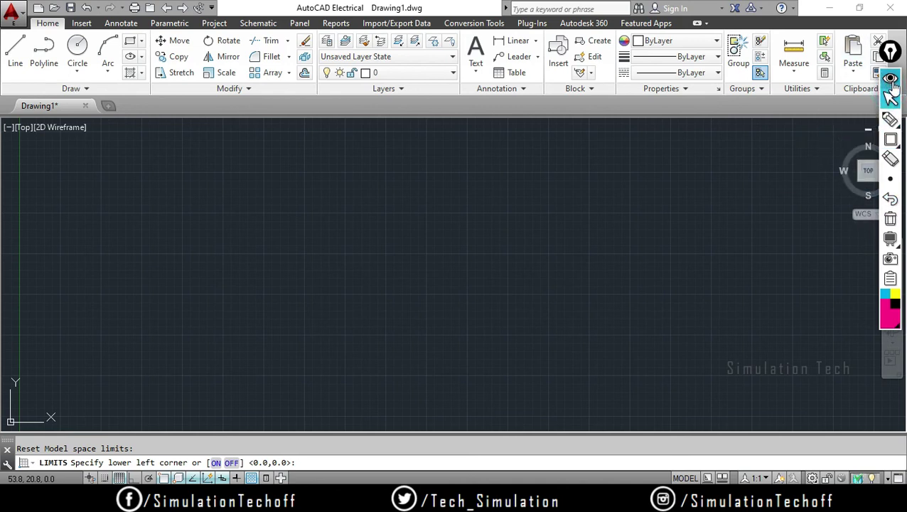
{"action": "left_click", "coordinate": [891, 79]}
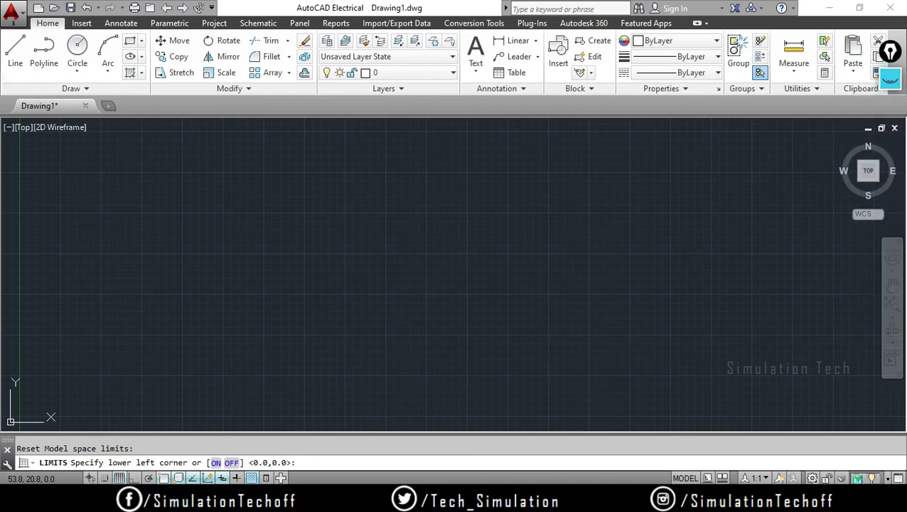
{"action": "left_click", "coordinate": [340, 463]}
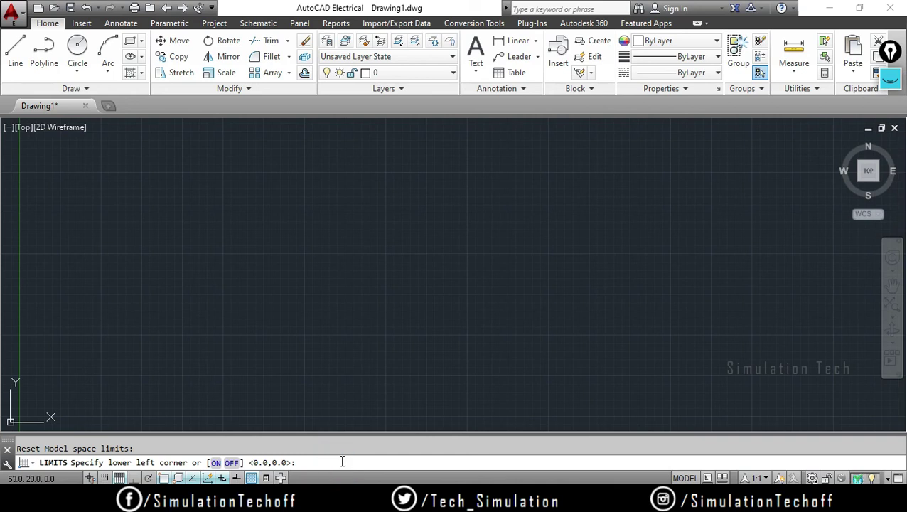
Enter lower-left corner 0,0 and upper-right corner 197,210 for the limits, then reissue LIMITS
{"action": "type", "text": "0,0"}
{"action": "key", "text": "Return"}
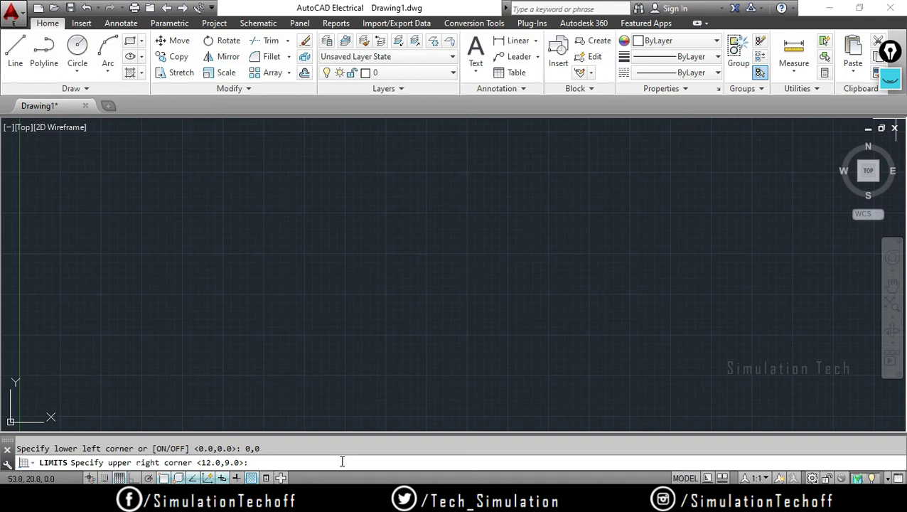
{"action": "type", "text": "1"}
{"action": "type", "text": "97,"}
{"action": "type", "text": "210"}
{"action": "key", "text": "Return"}
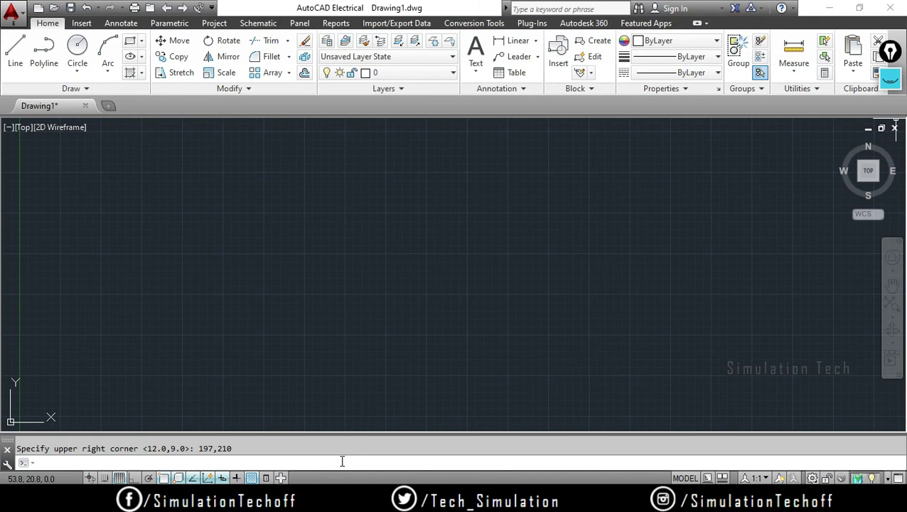
{"action": "type", "text": "limits"}
Run LIMITS again with lower-left corner 0,0 and upper-right corner 500,500
{"action": "key", "text": "Return"}
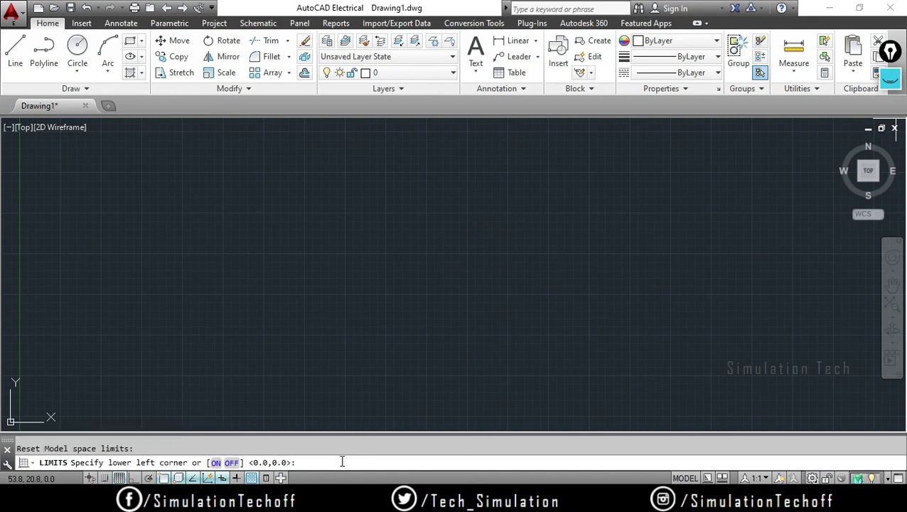
{"action": "type", "text": "0"}
{"action": "type", "text": ",0"}
{"action": "key", "text": "Return"}
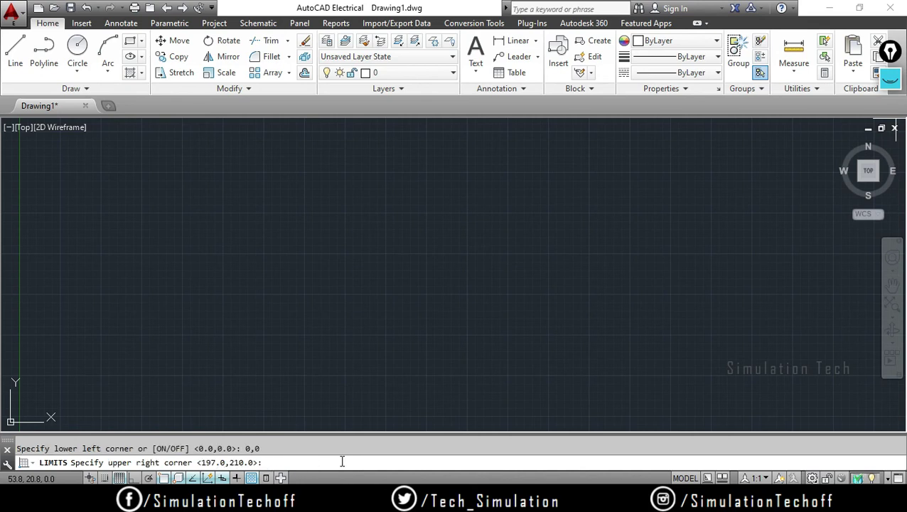
{"action": "type", "text": "500,"}
{"action": "type", "text": "500"}
{"action": "key", "text": "Return"}
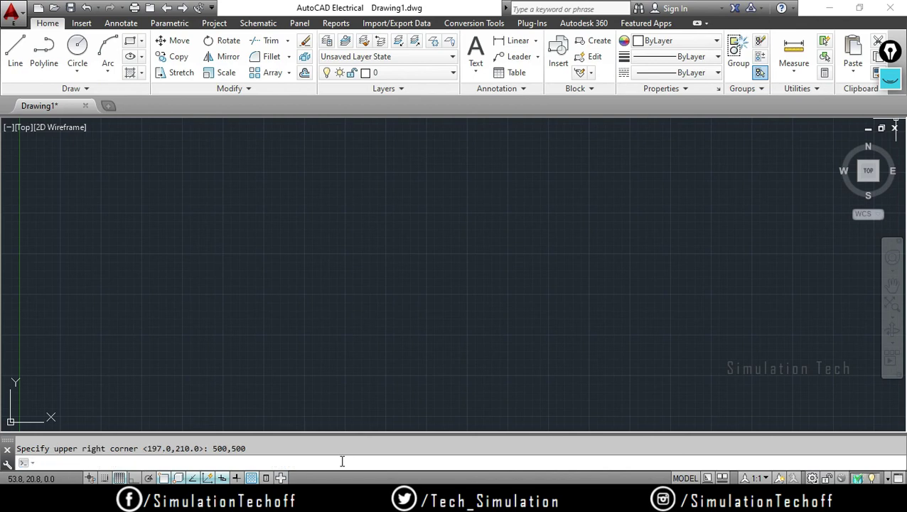